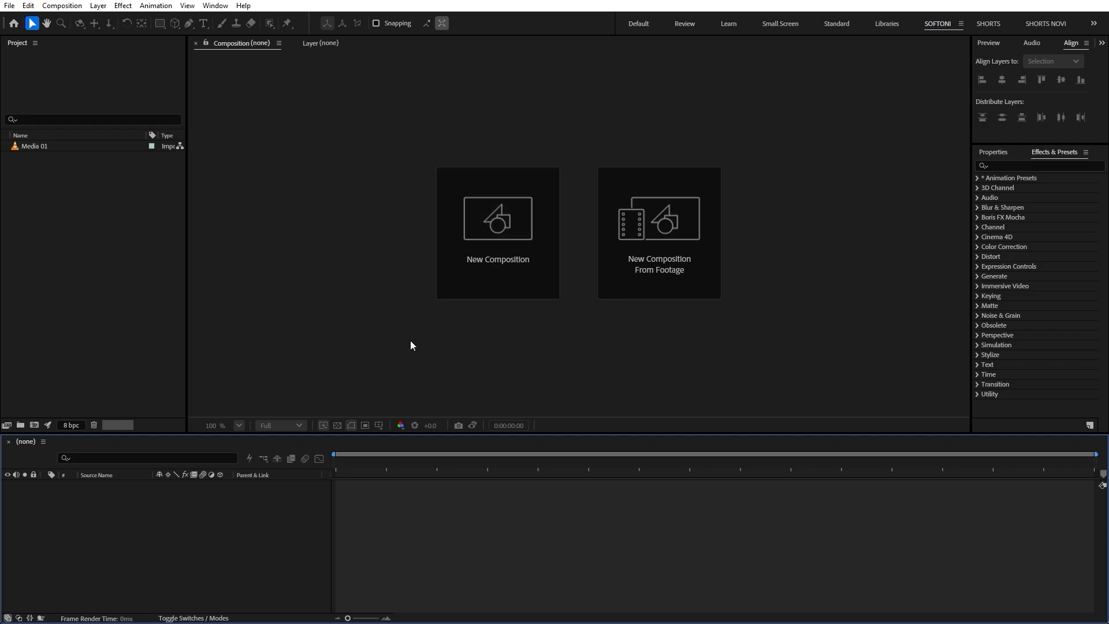
Create a 1920x1080 composition named Final at 25 frames per second with a duration of 0:00:05:00
{"action": "left_click", "coordinate": [21, 424]}
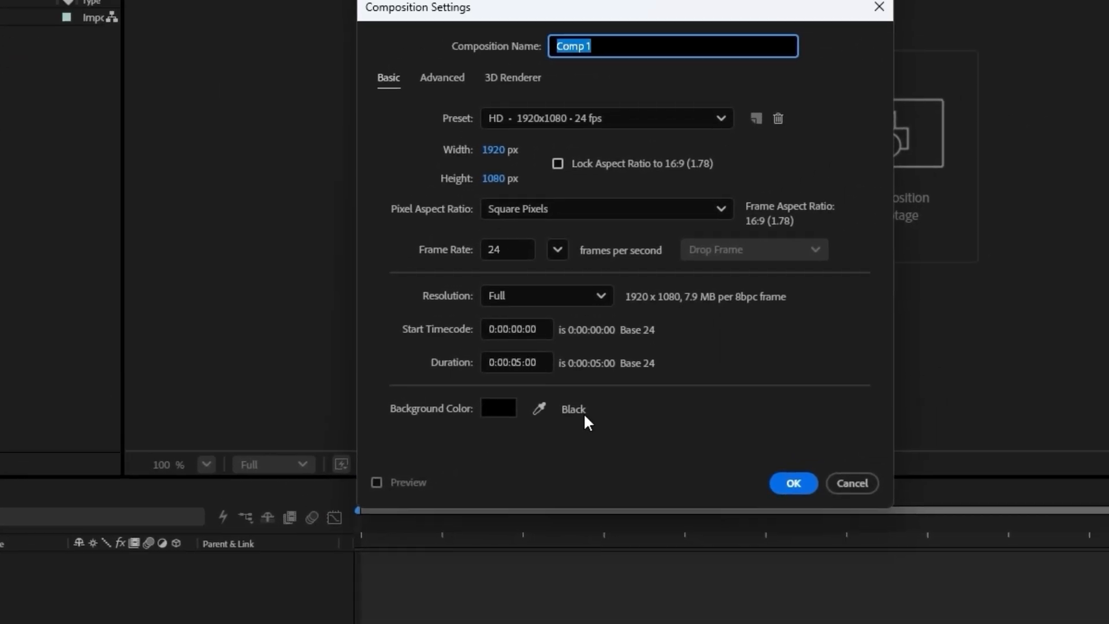
{"action": "type", "text": "Final"}
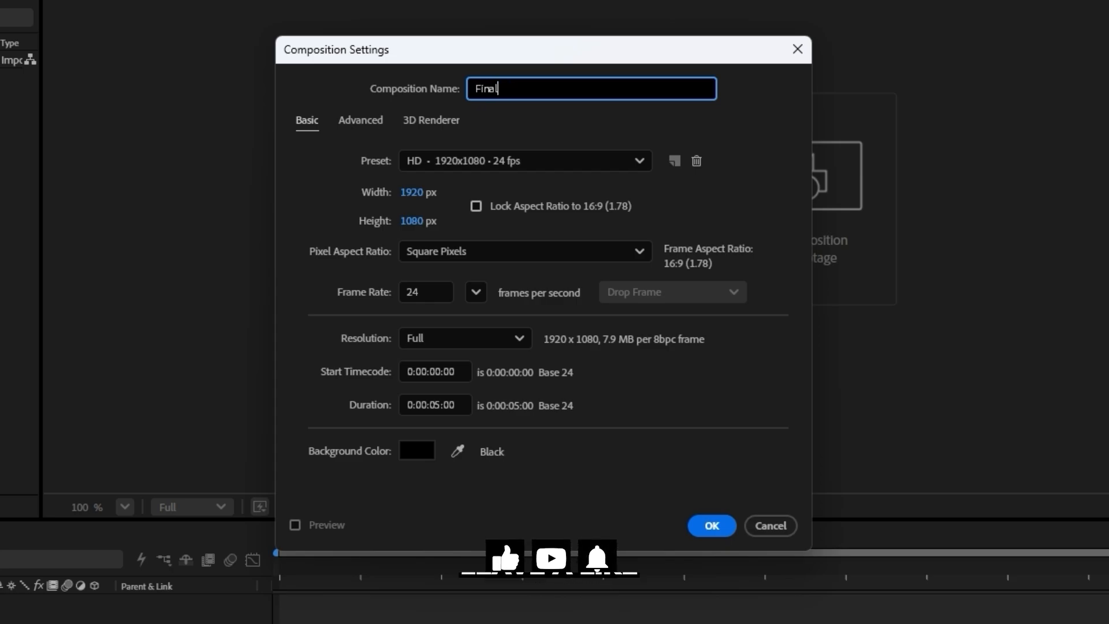
{"action": "left_click", "coordinate": [421, 286]}
{"action": "double_click", "coordinate": [420, 286]}
{"action": "type", "text": "25"}
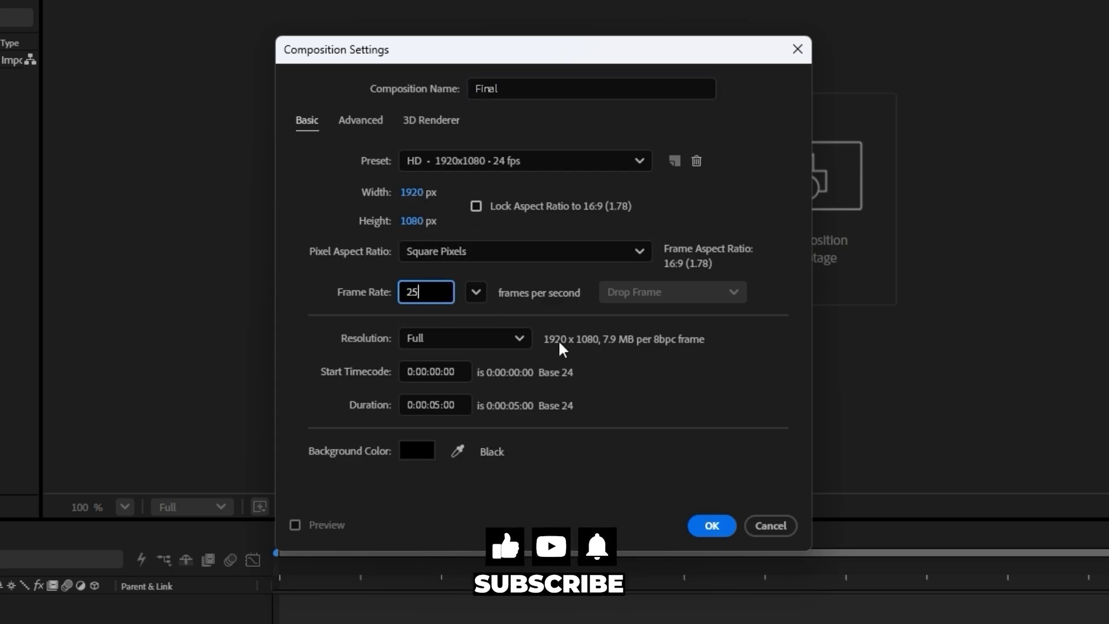
{"action": "left_click", "coordinate": [691, 393]}
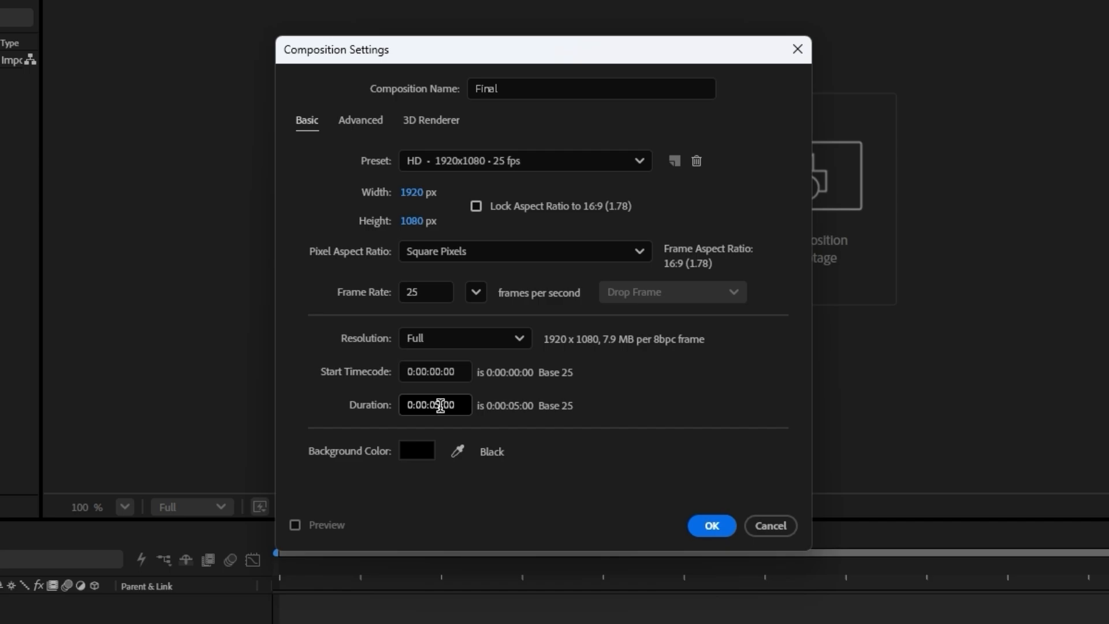
{"action": "left_click", "coordinate": [710, 526]}
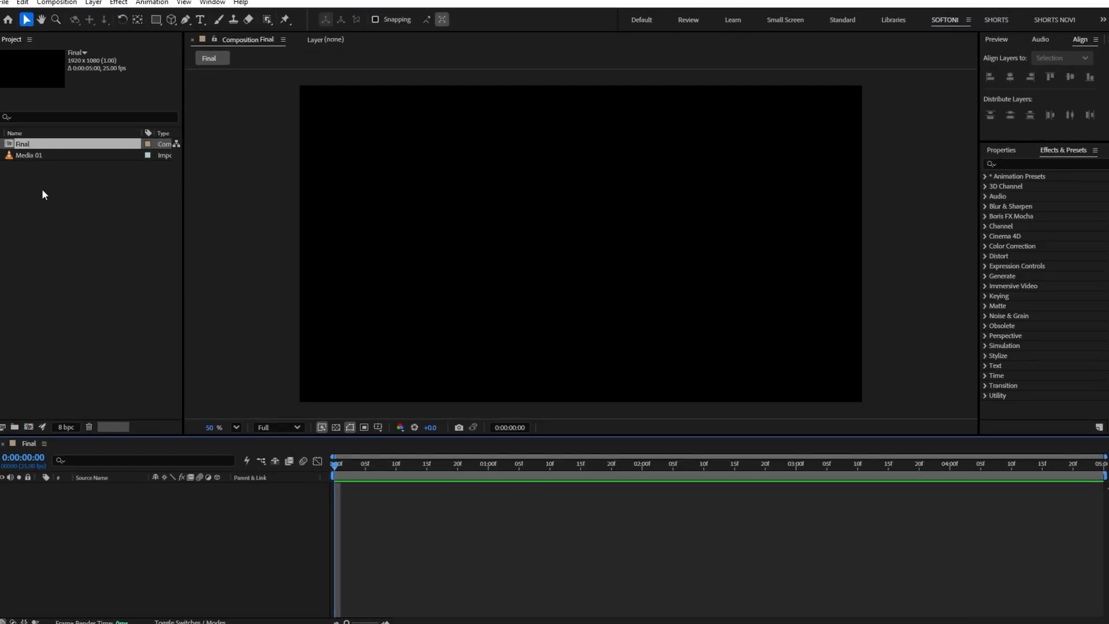
Add the Media 01 footage as a layer in the Final composition and leave it deselected
{"action": "left_click", "coordinate": [42, 156]}
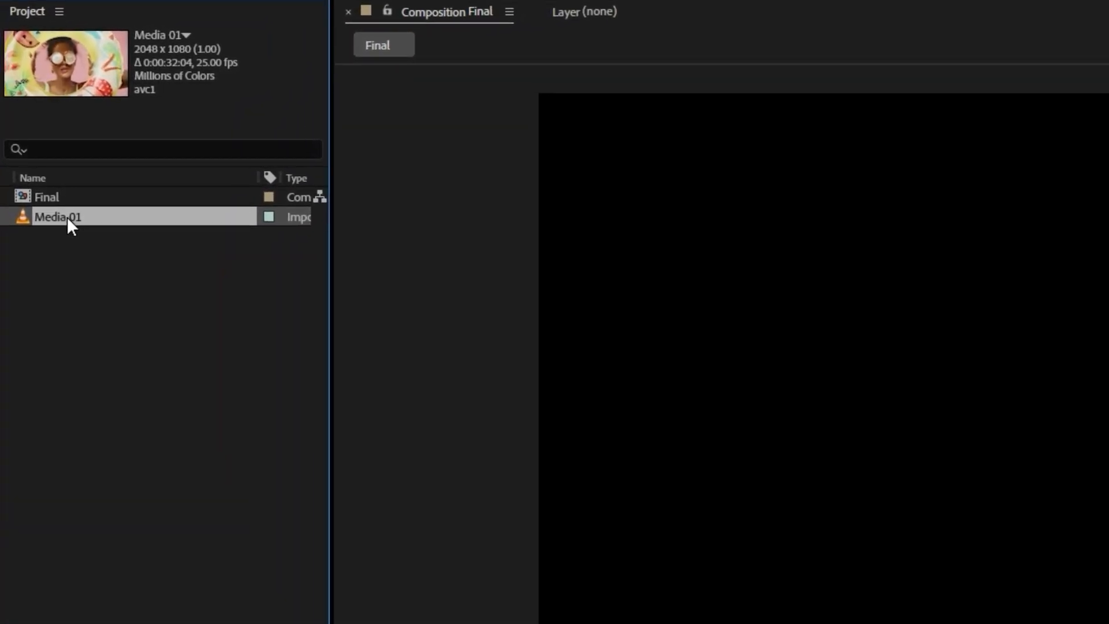
{"action": "left_click_drag", "start_coordinate": [61, 217], "coordinate": [144, 538]}
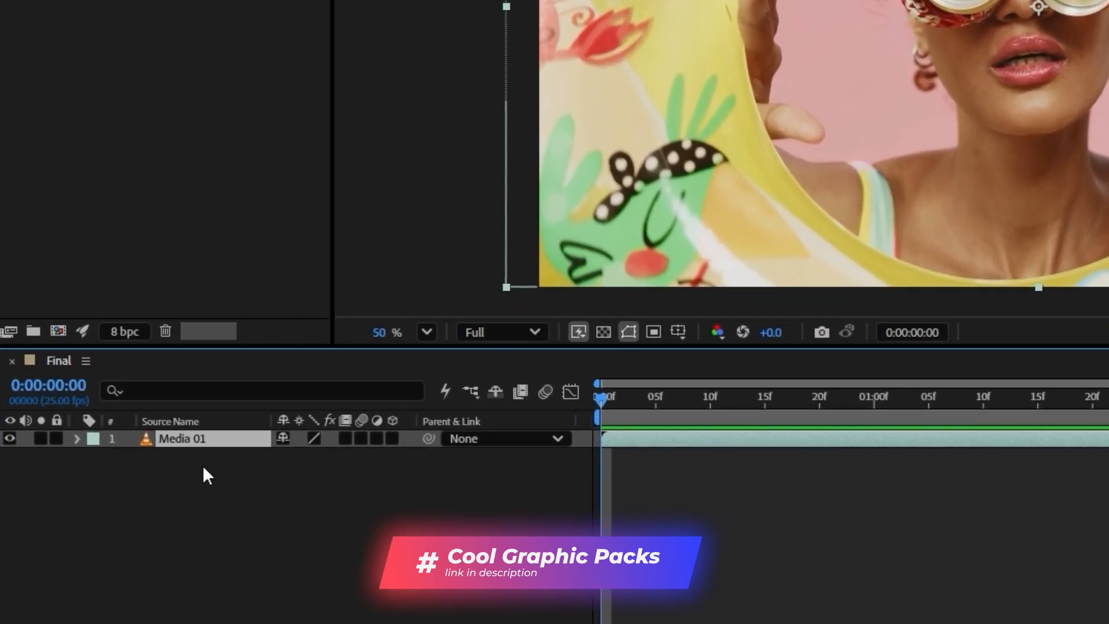
{"action": "left_click", "coordinate": [207, 496]}
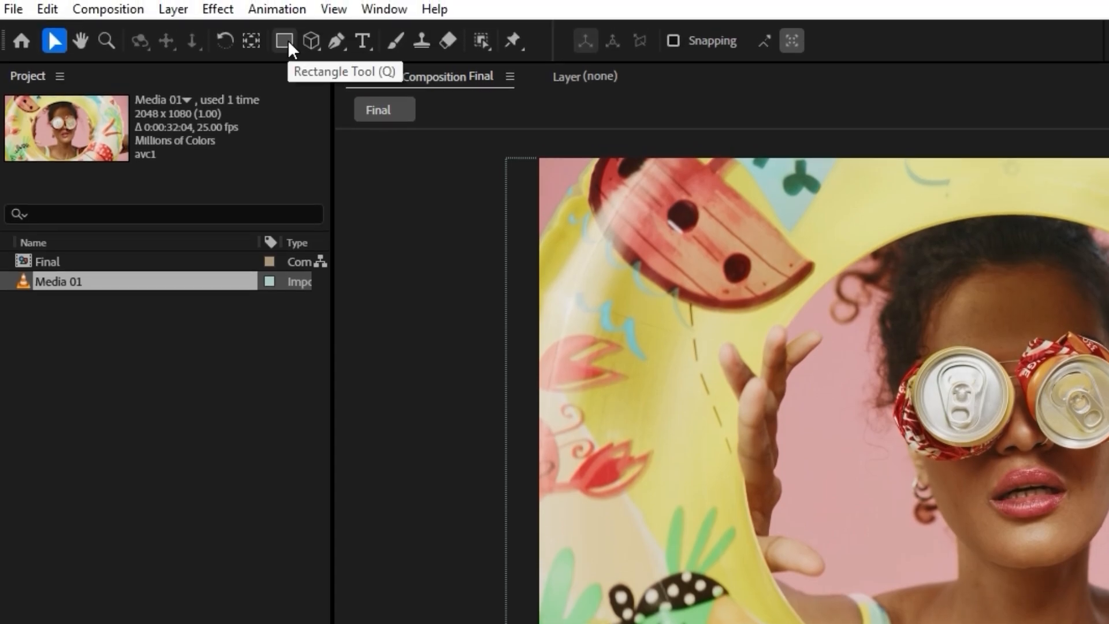
Create a full-frame rectangle shape layer and set its unlinked path width to 320, keeping the height at 1080
{"action": "double_click", "coordinate": [288, 40]}
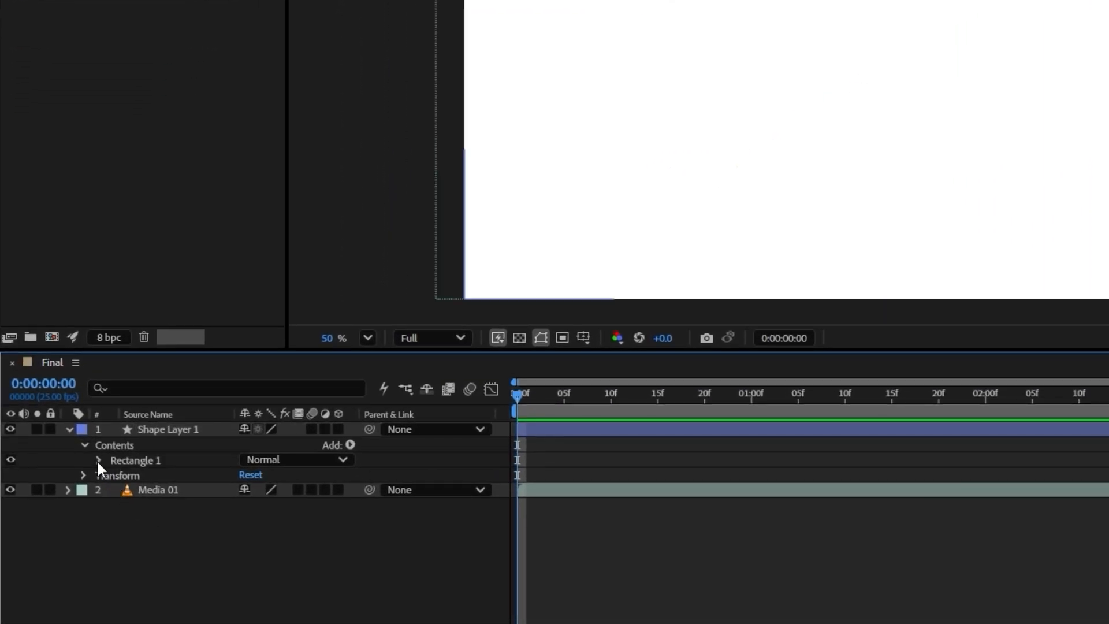
{"action": "left_click", "coordinate": [98, 461]}
{"action": "left_click", "coordinate": [113, 460]}
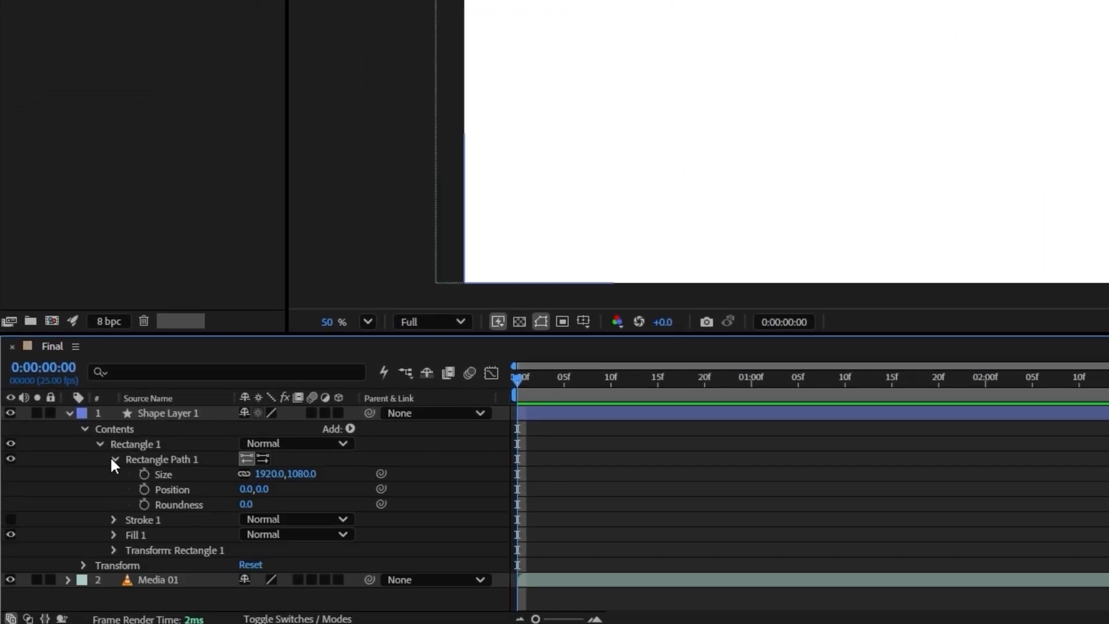
{"action": "left_click", "coordinate": [244, 475]}
{"action": "left_click", "coordinate": [265, 473]}
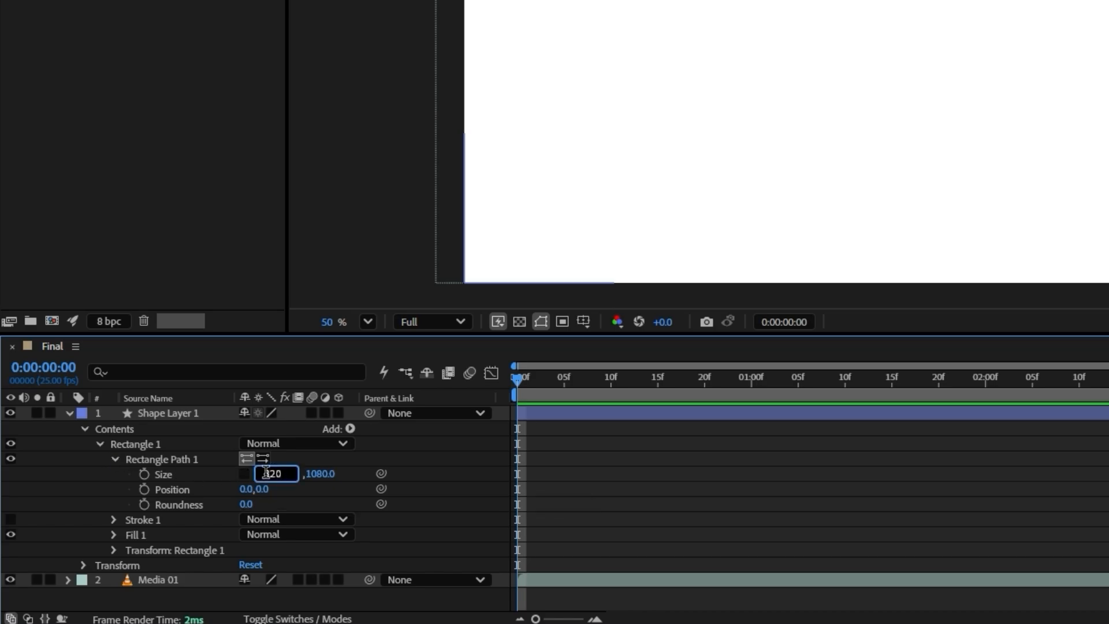
{"action": "key", "text": "Return"}
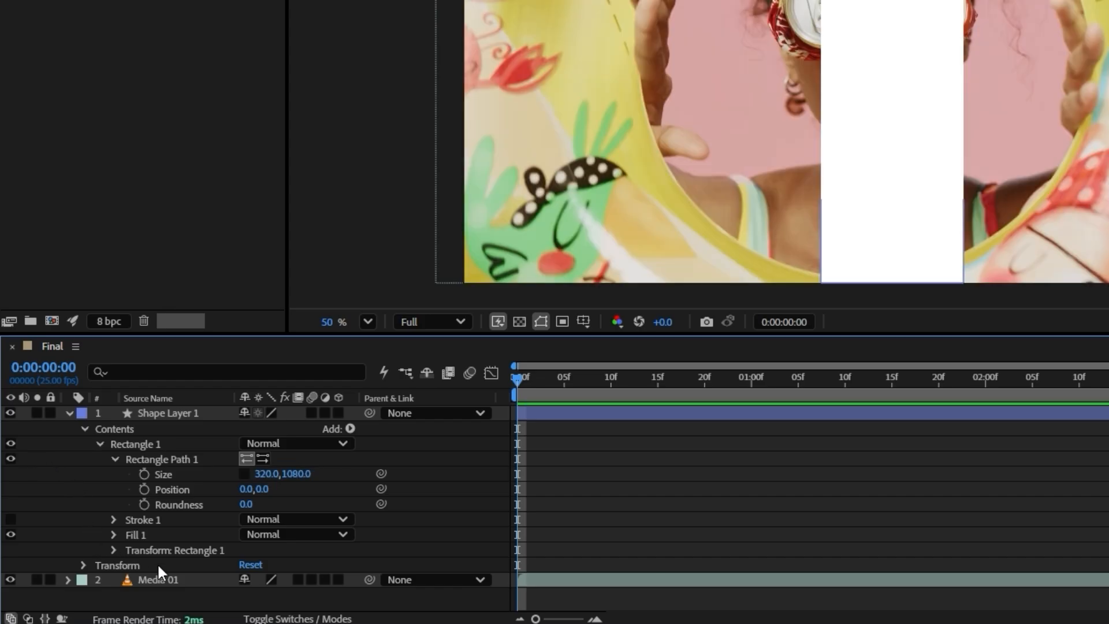
Hide the Media 01 layer and align Shape Layer 1 to the left edge of the composition
{"action": "left_click", "coordinate": [10, 579]}
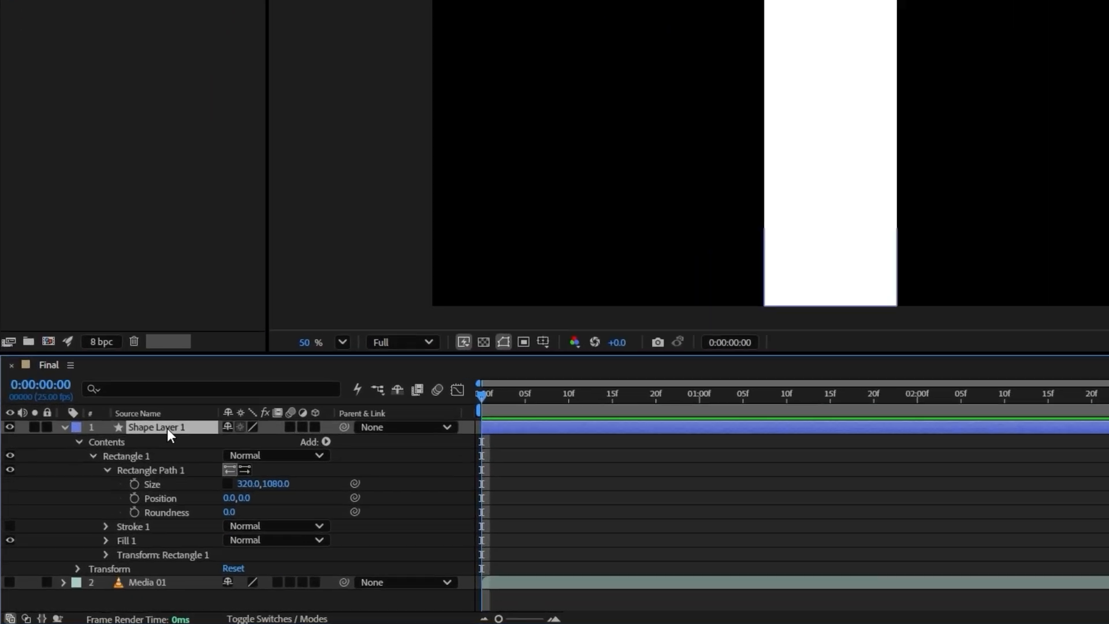
{"action": "left_click", "coordinate": [117, 484]}
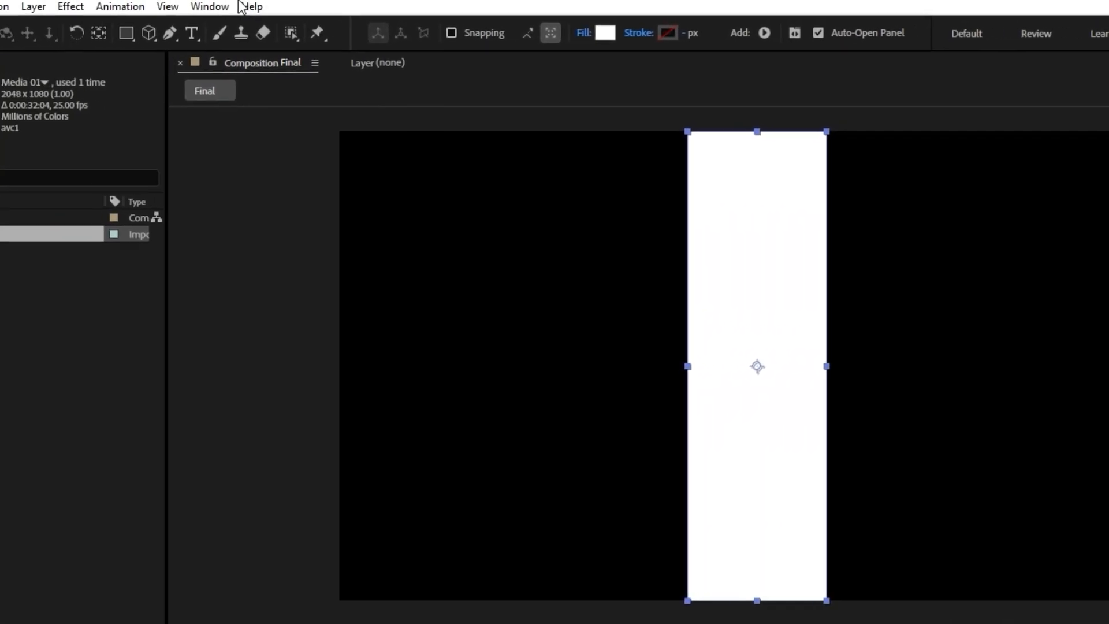
{"action": "left_click", "coordinate": [280, 12]}
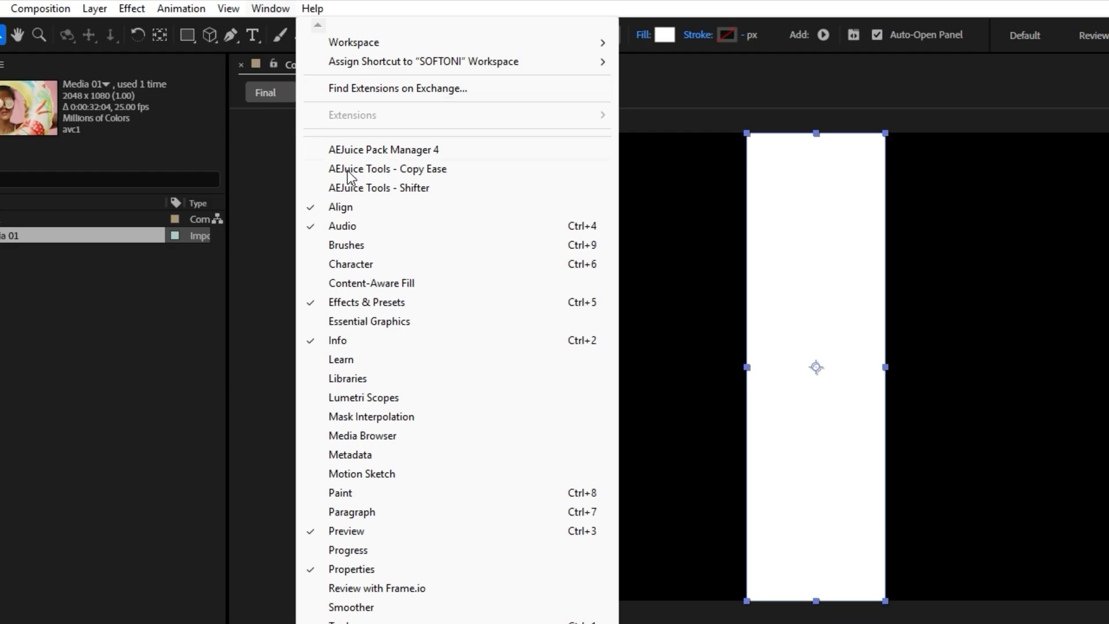
{"action": "left_click", "coordinate": [173, 471]}
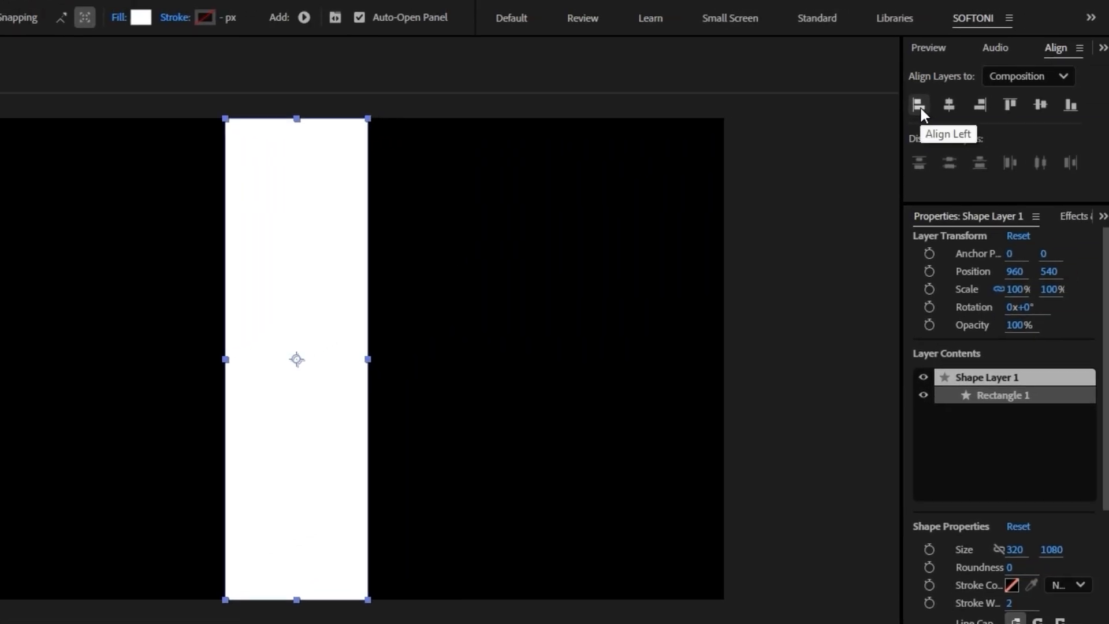
{"action": "left_click", "coordinate": [923, 103]}
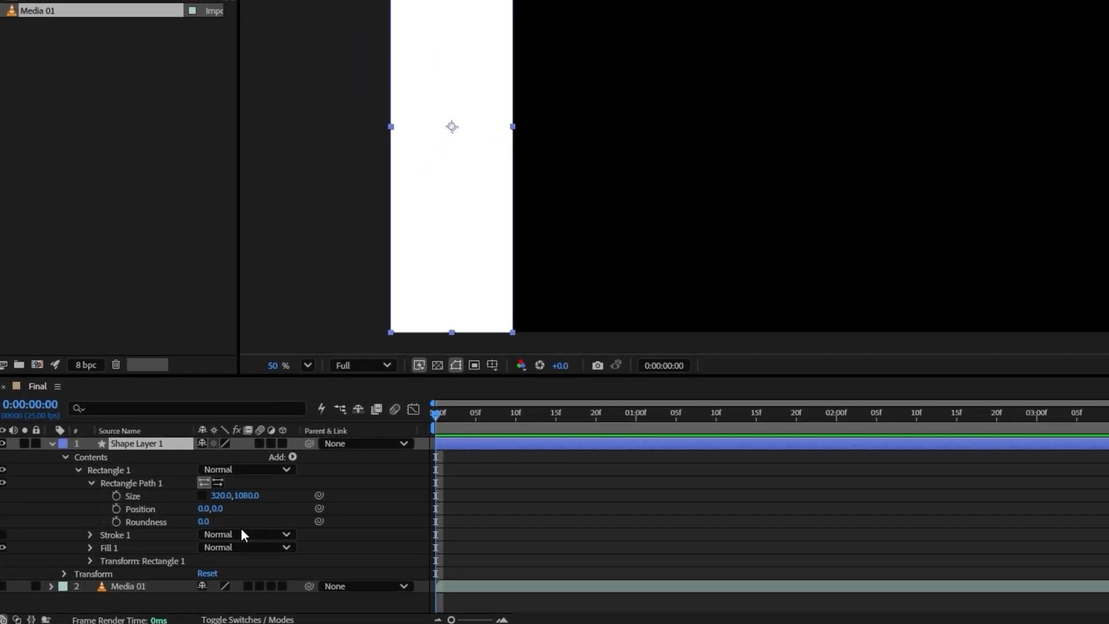
Unlink the shape layer's Scale proportions and add Scale keyframes of 100% at 0:00:00:00 and 0:00:00:15
{"action": "left_click", "coordinate": [62, 574]}
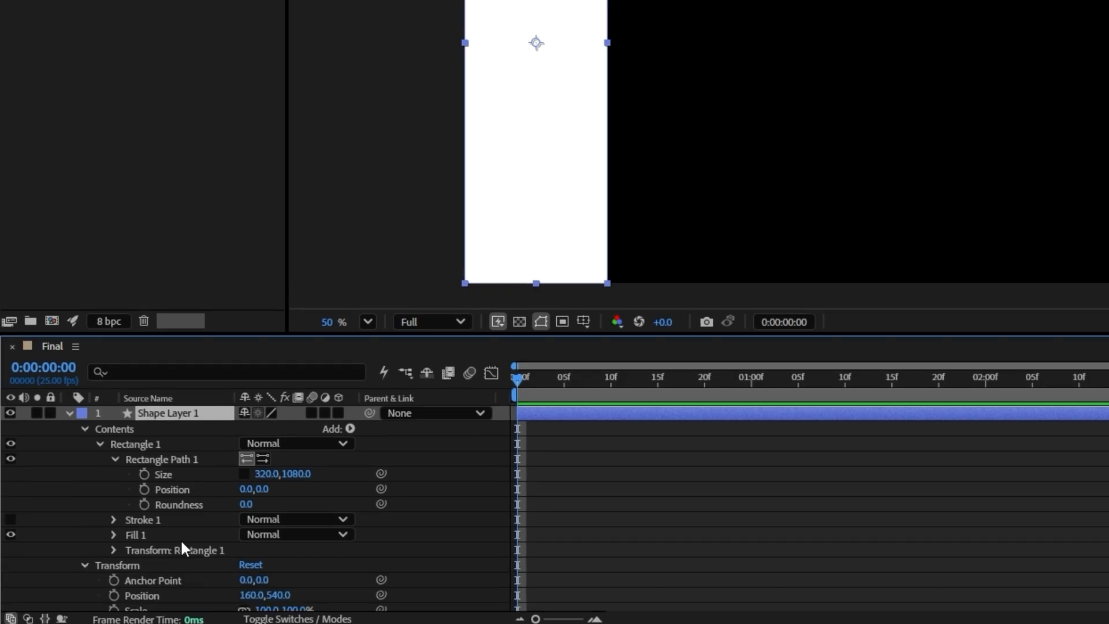
{"action": "scroll", "coordinate": [257, 546], "scroll_direction": "down", "scroll_amount": 2}
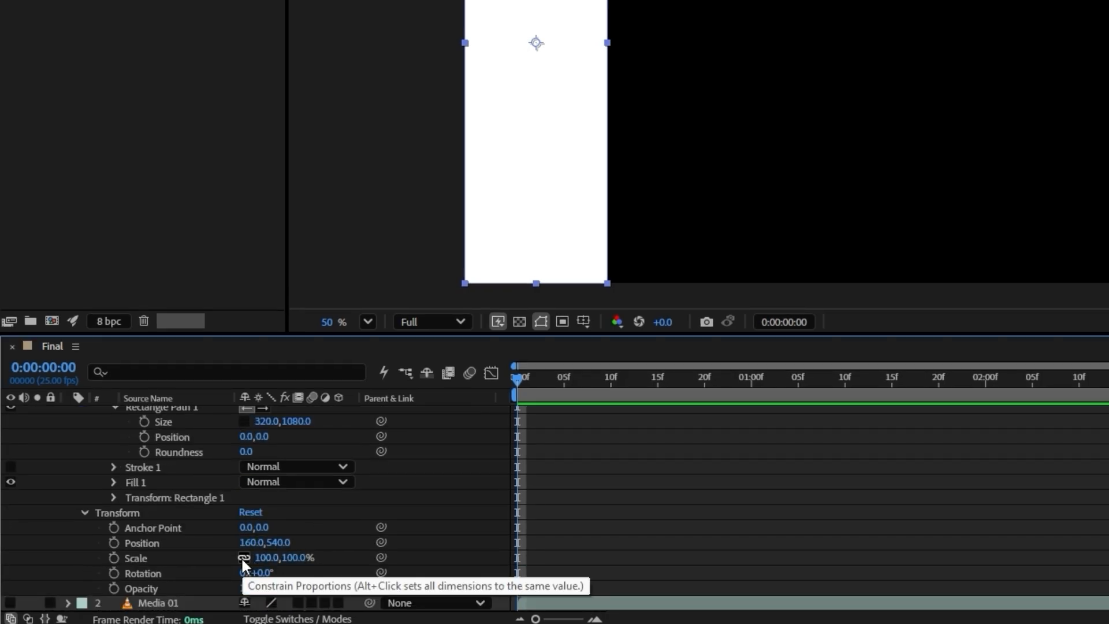
{"action": "left_click", "coordinate": [244, 557]}
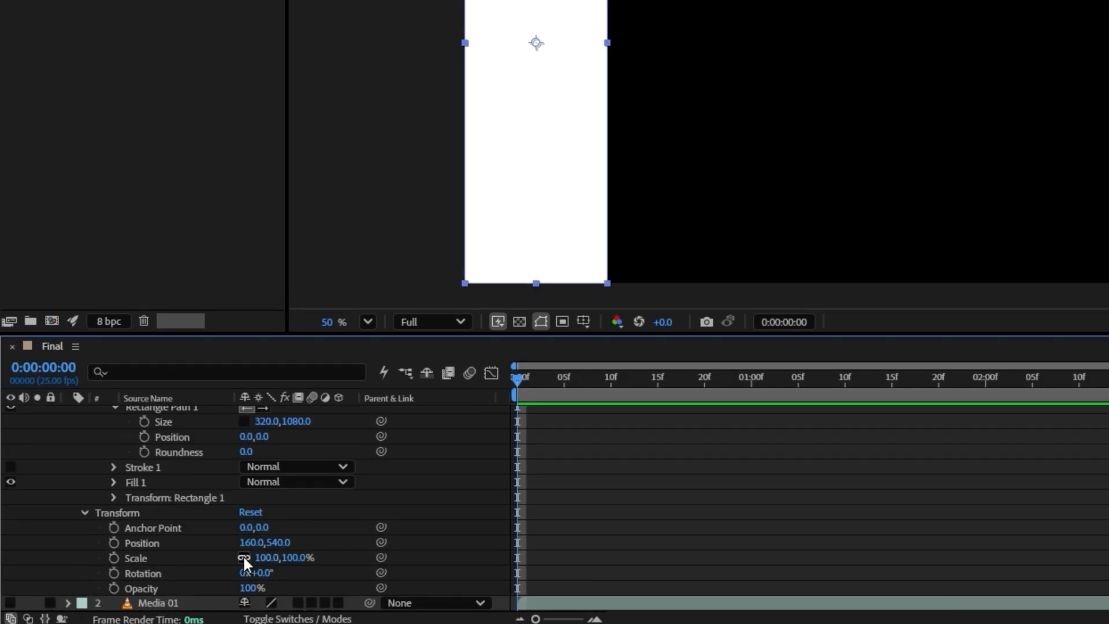
{"action": "left_click", "coordinate": [114, 558]}
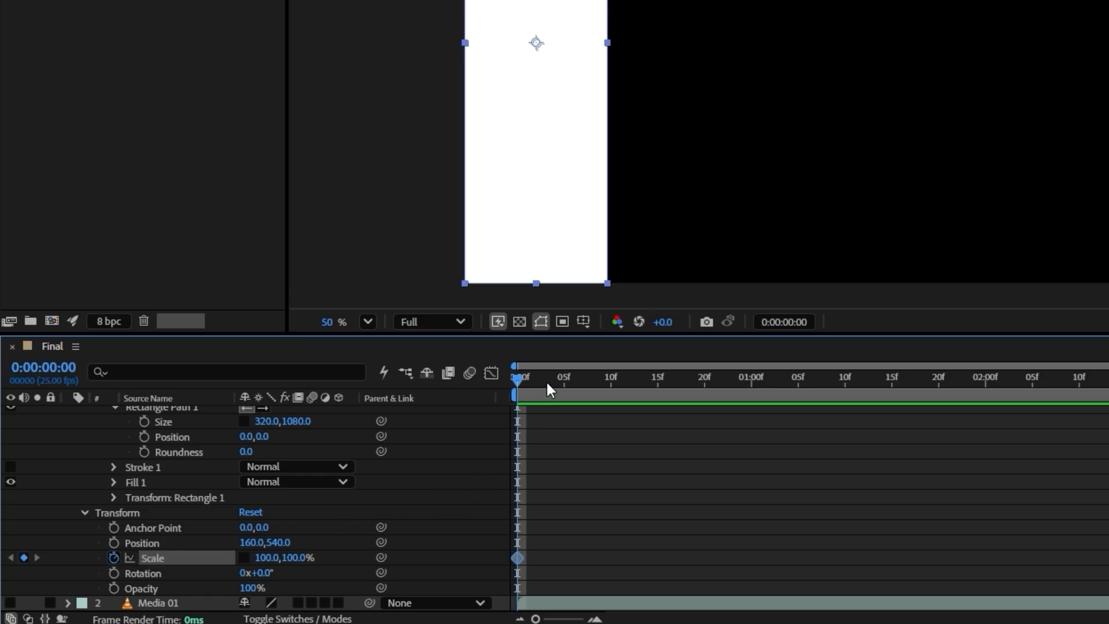
{"action": "left_click_drag", "start_coordinate": [553, 382], "coordinate": [659, 387]}
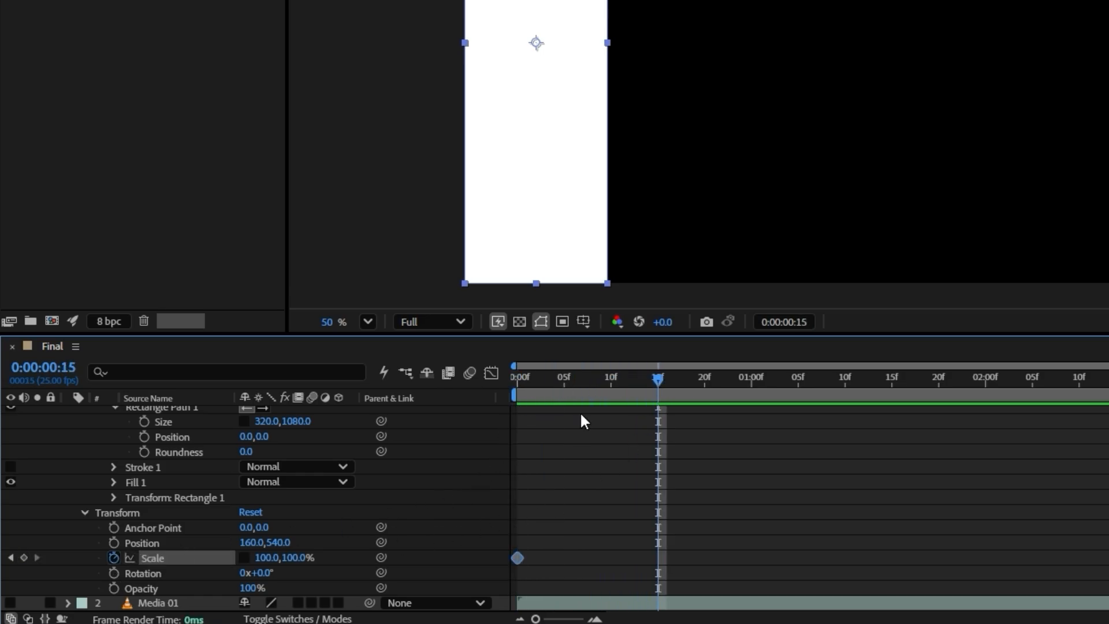
{"action": "left_click", "coordinate": [24, 557]}
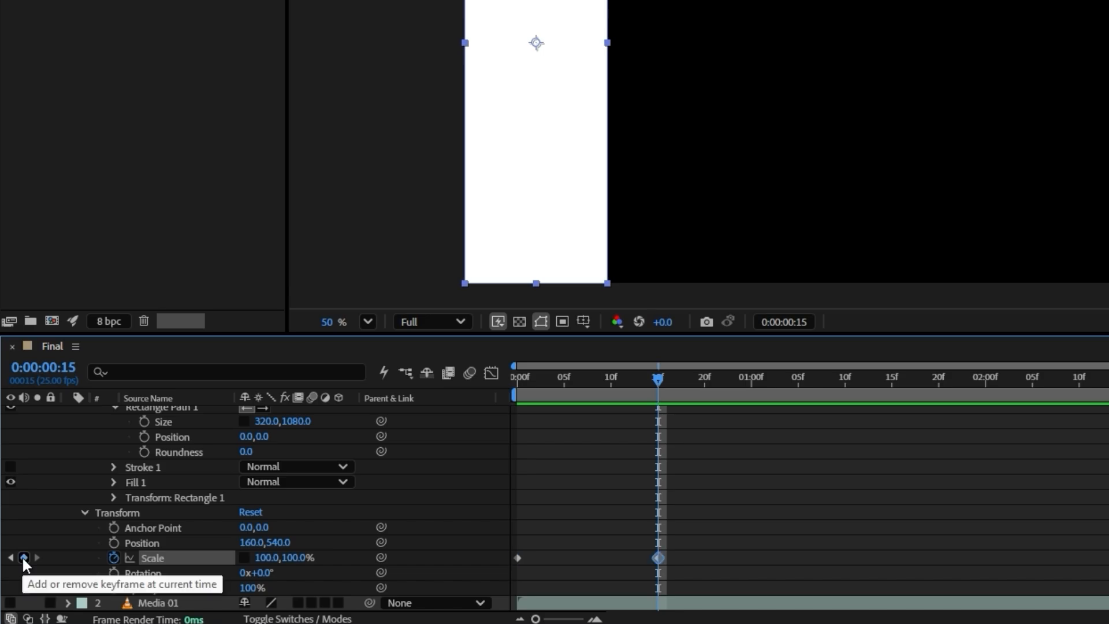
Set the vertical Scale to 0% at 0:00:00:00, keeping the horizontal value at 100%, and preview the animation
{"action": "left_click_drag", "start_coordinate": [658, 383], "coordinate": [469, 428]}
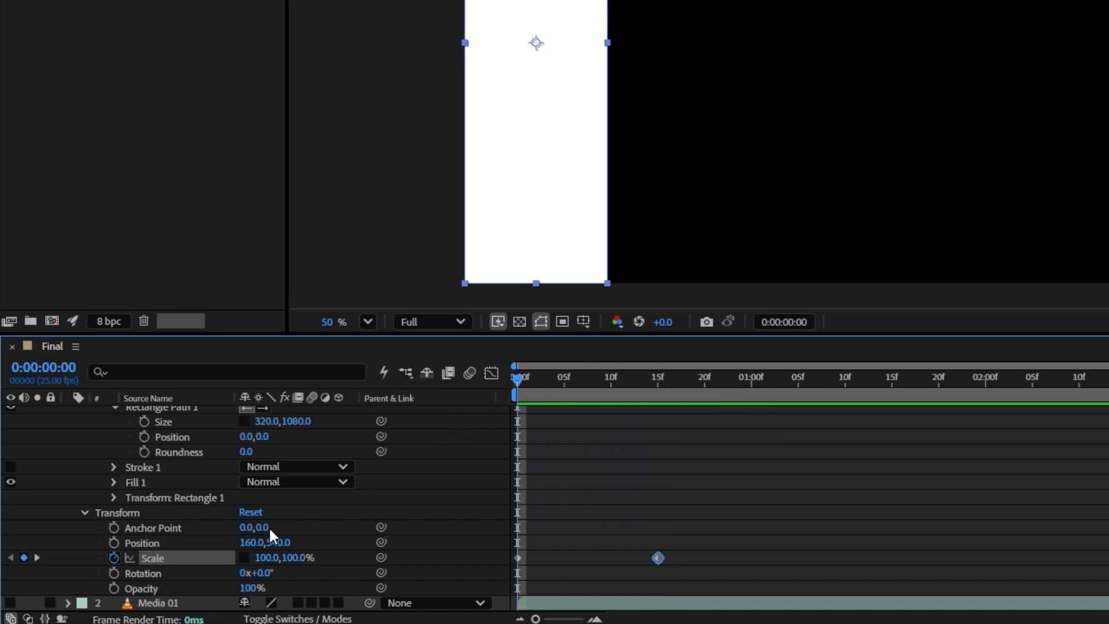
{"action": "left_click", "coordinate": [268, 556]}
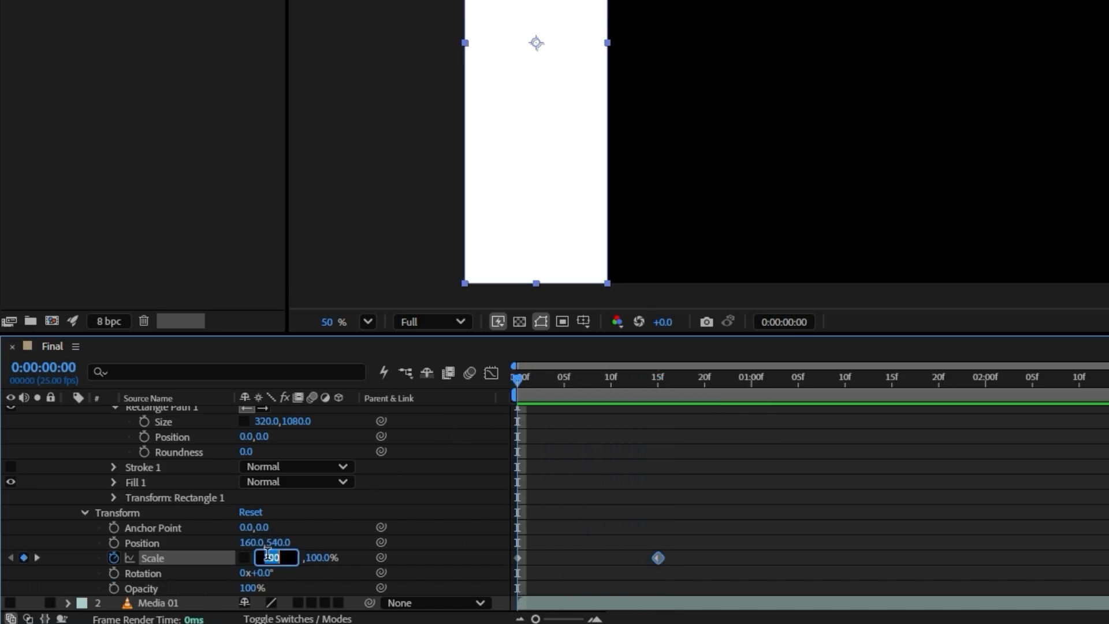
{"action": "key", "text": "Return"}
{"action": "left_click", "coordinate": [315, 555]}
{"action": "type", "text": "0"}
{"action": "key", "text": "Return"}
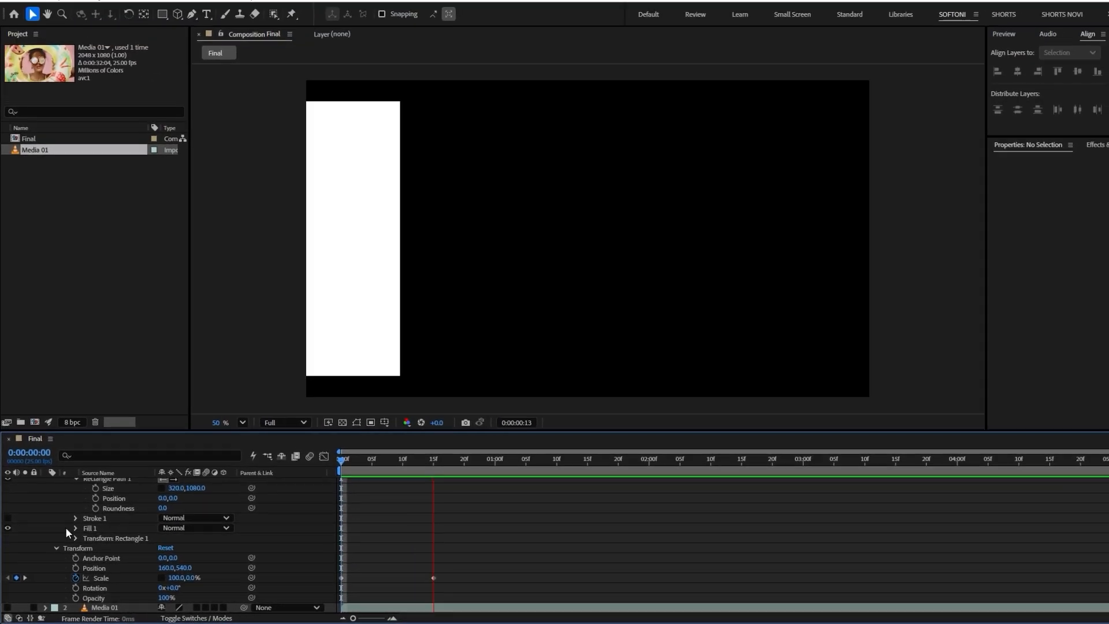
{"action": "key", "text": "space"}
Apply Easy Ease to both Scale keyframes of the shape layer
{"action": "left_click_drag", "start_coordinate": [406, 432], "coordinate": [492, 445]}
{"action": "left_click_drag", "start_coordinate": [407, 475], "coordinate": [428, 475]}
{"action": "left_click_drag", "start_coordinate": [484, 562], "coordinate": [313, 598]}
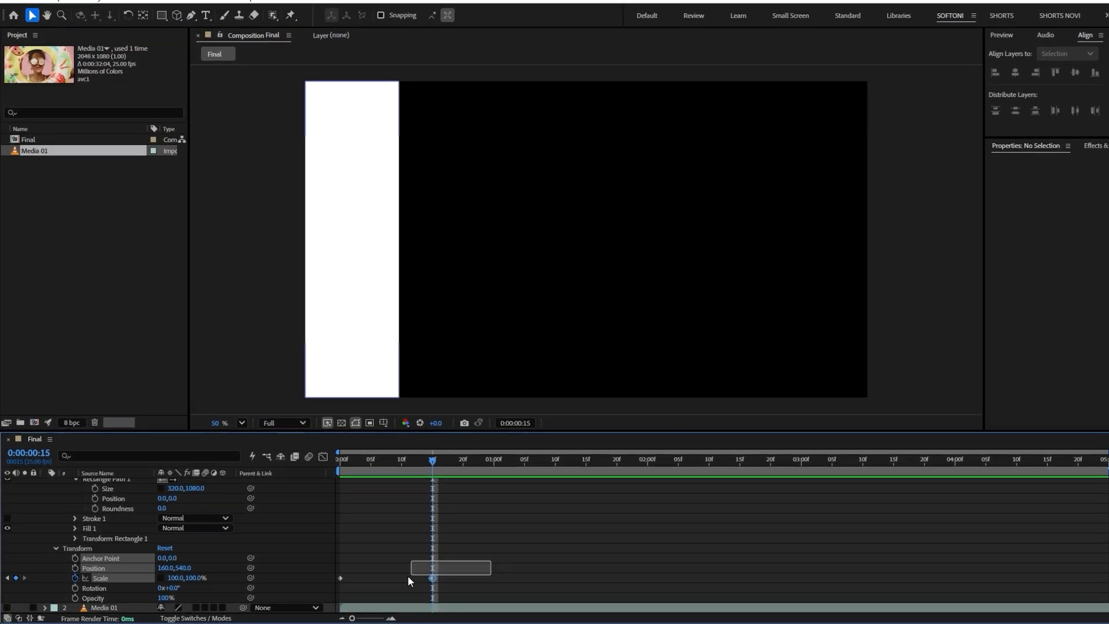
{"action": "left_click_drag", "start_coordinate": [383, 594], "coordinate": [384, 594]}
{"action": "right_click", "coordinate": [529, 570]}
{"action": "mouse_move", "coordinate": [561, 558]}
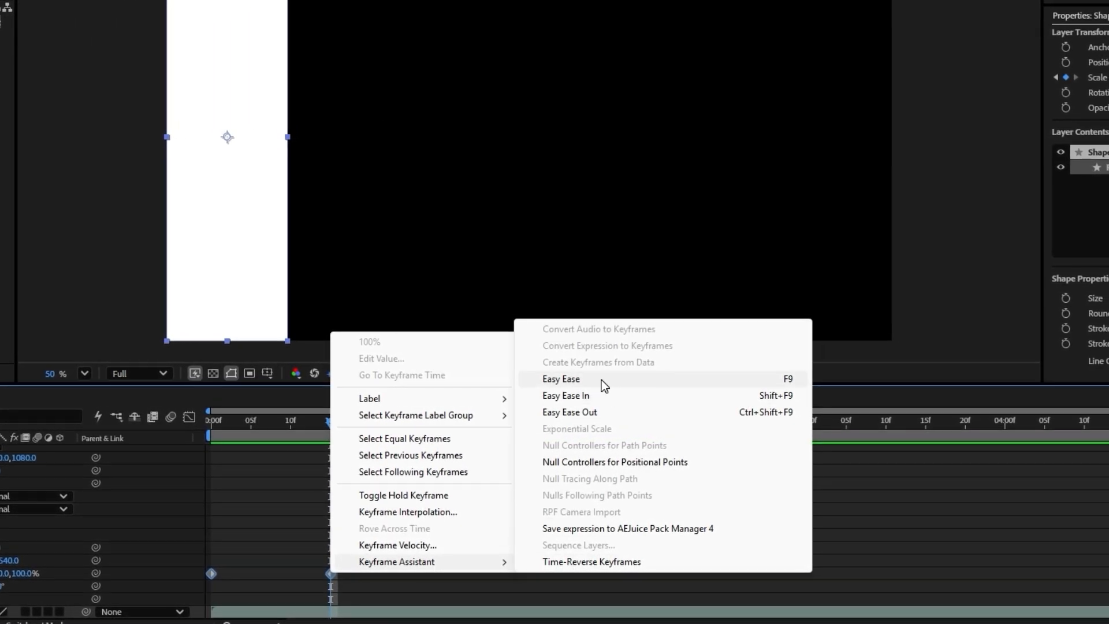
{"action": "left_click", "coordinate": [757, 379]}
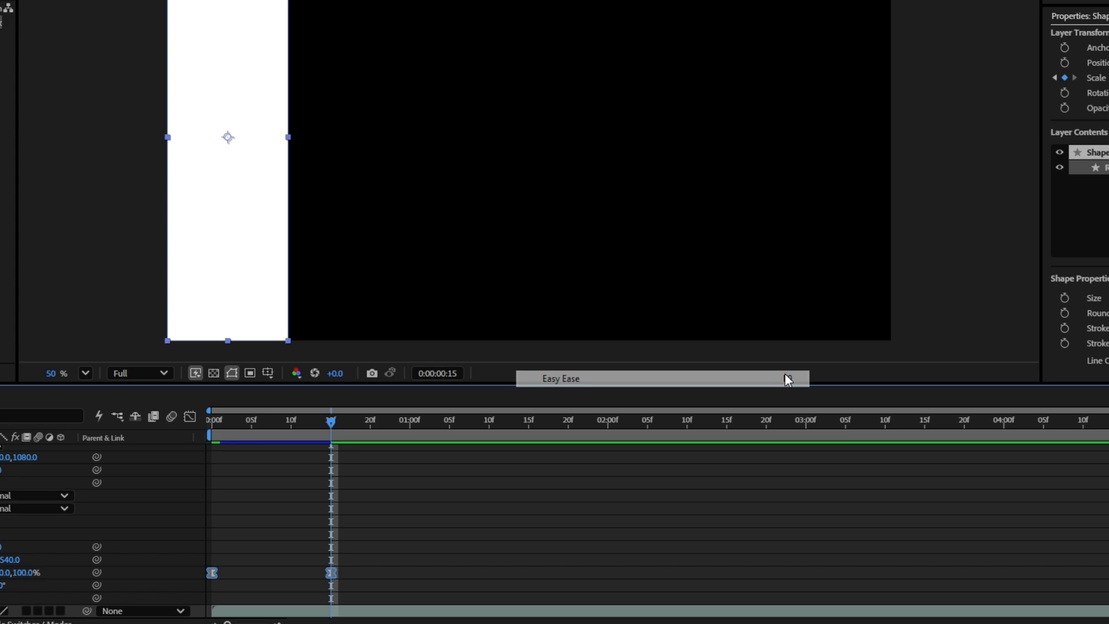
Reshape the Scale speed graph into a sharp peak near frame 6 with a long ease-out, and collapse the shape layer's properties
{"action": "left_click", "coordinate": [190, 417]}
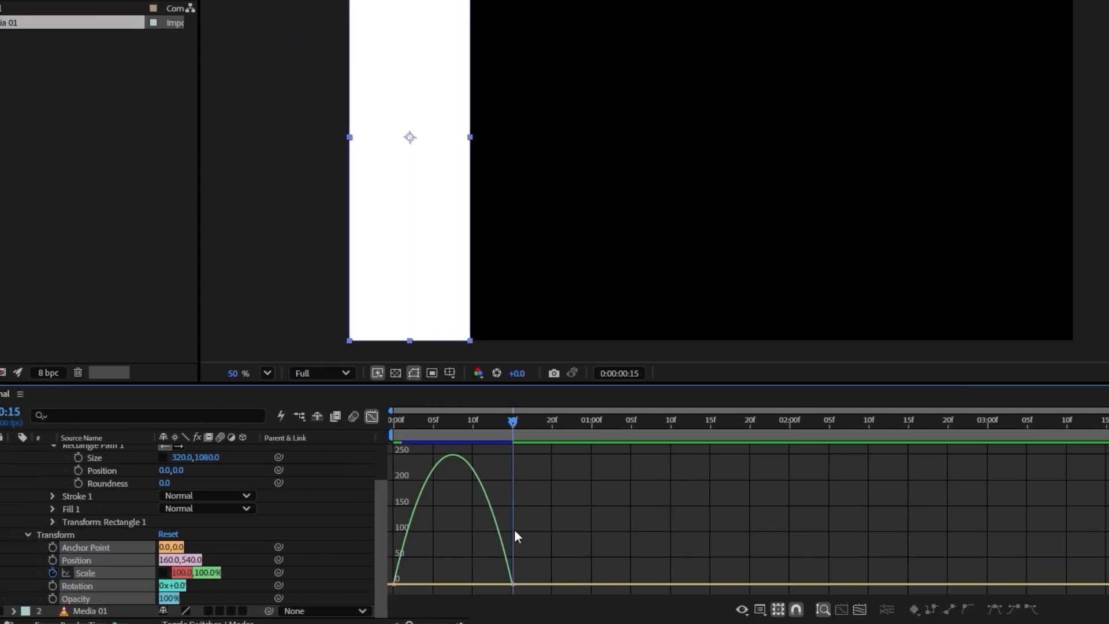
{"action": "right_click", "coordinate": [569, 506]}
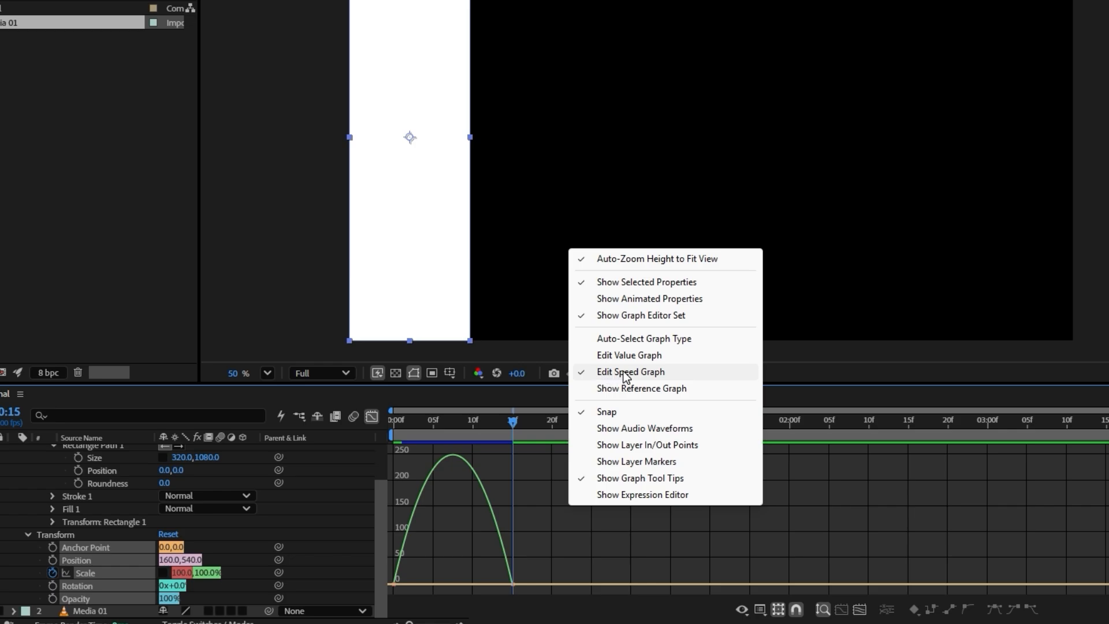
{"action": "left_click", "coordinate": [521, 572]}
{"action": "left_click", "coordinate": [513, 584]}
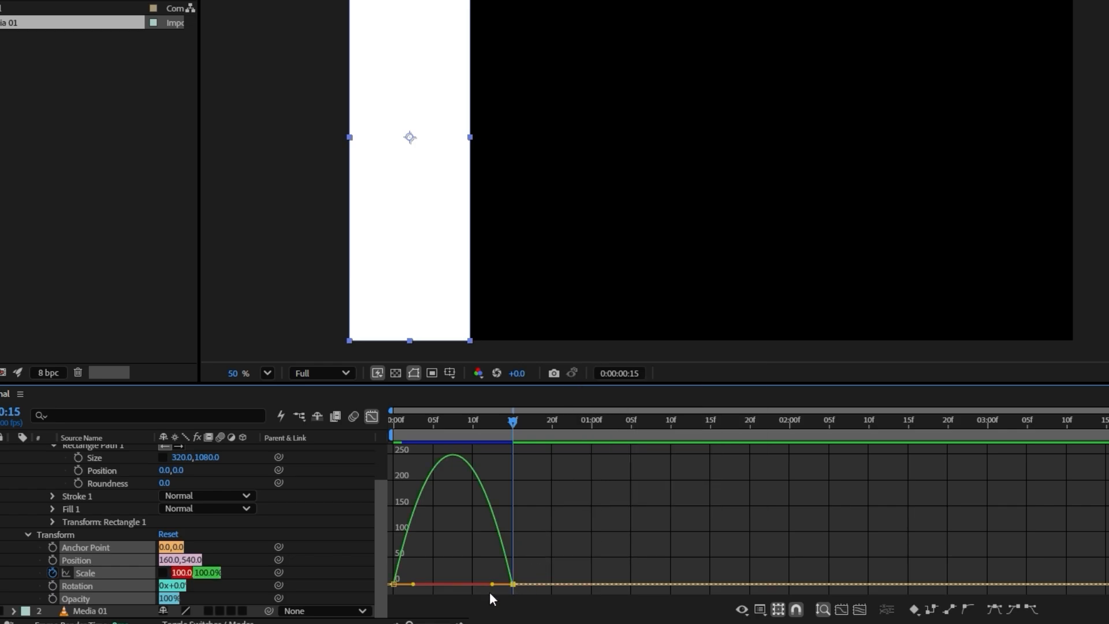
{"action": "left_click_drag", "start_coordinate": [492, 584], "coordinate": [454, 584]}
{"action": "mouse_move", "coordinate": [543, 560]}
{"action": "left_mouse_down"}
{"action": "mouse_move", "coordinate": [467, 598]}
{"action": "mouse_move", "coordinate": [420, 577]}
{"action": "mouse_move", "coordinate": [380, 592]}
{"action": "mouse_move", "coordinate": [439, 585]}
{"action": "left_mouse_up"}
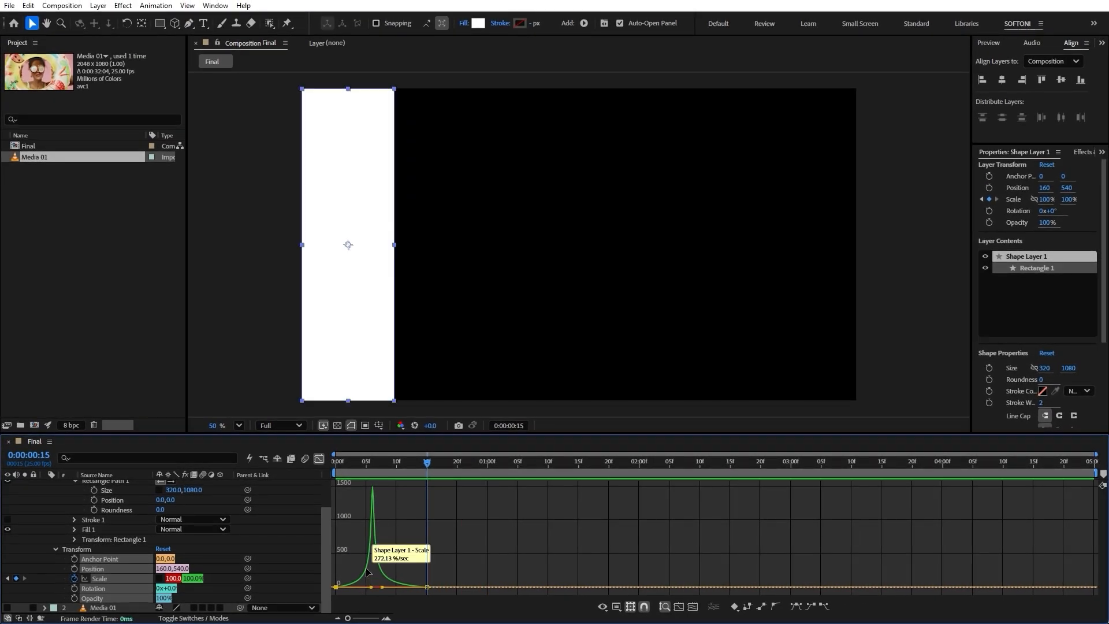
{"action": "scroll", "coordinate": [113, 547], "scroll_direction": "up", "scroll_amount": 2}
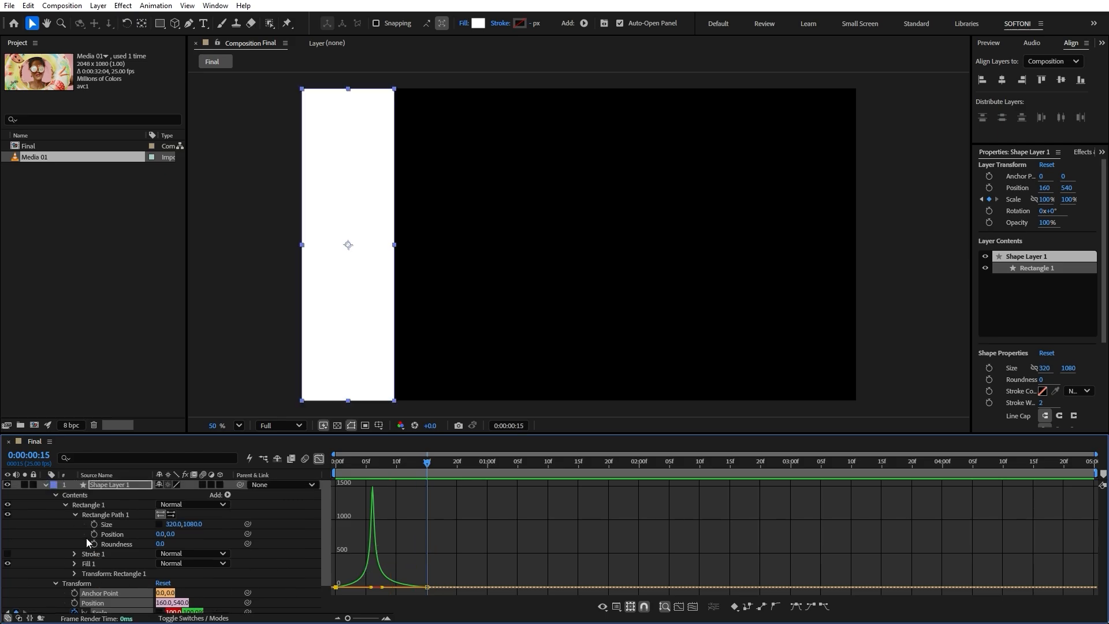
{"action": "left_click", "coordinate": [45, 487]}
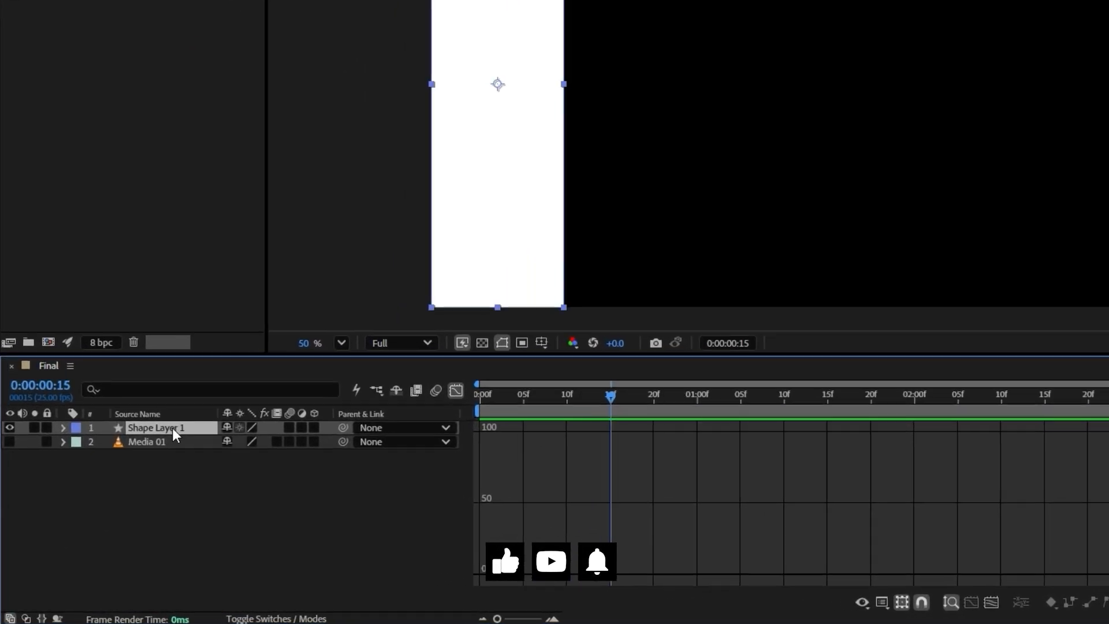
Close the graph editor, duplicate the shape layer, and move the copy horizontally until it sits flush against the first strip's right edge
{"action": "left_click", "coordinate": [456, 390]}
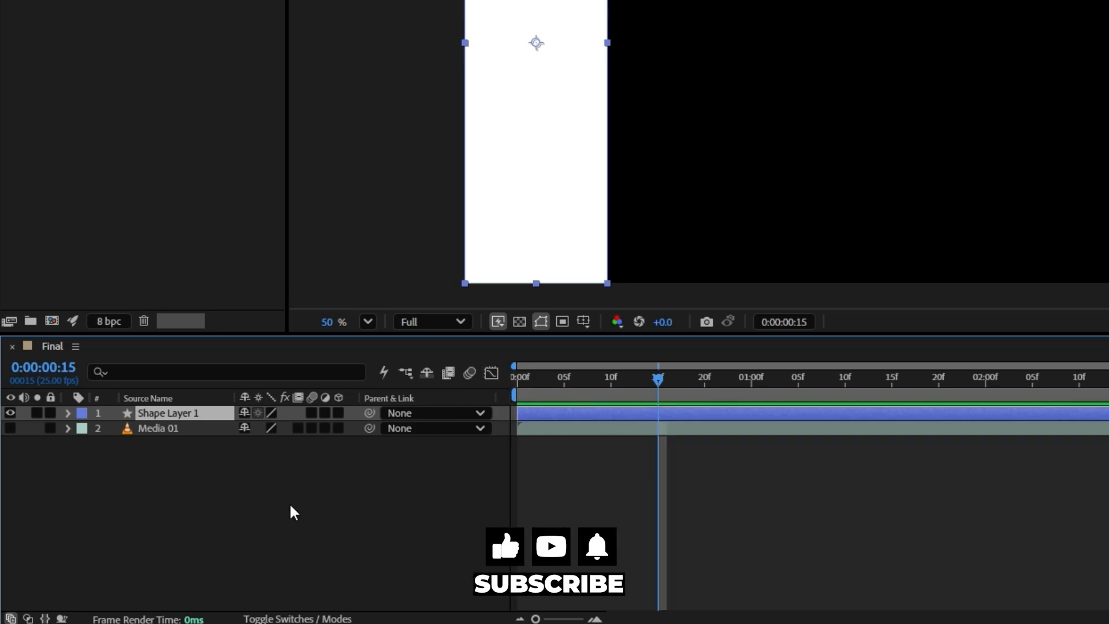
{"action": "key", "text": "ctrl+d"}
{"action": "key", "text": "shift+Right"}
{"action": "key", "text": "shift+Right"}
{"action": "key", "text": "shift+Right"}
{"action": "key", "text": "shift+Right"}
{"action": "key", "text": "shift+Right"}
{"action": "key", "text": "shift+Right"}
{"action": "key", "text": "shift+Right"}
{"action": "key", "text": "shift+Right"}
{"action": "key", "text": "shift+Right"}
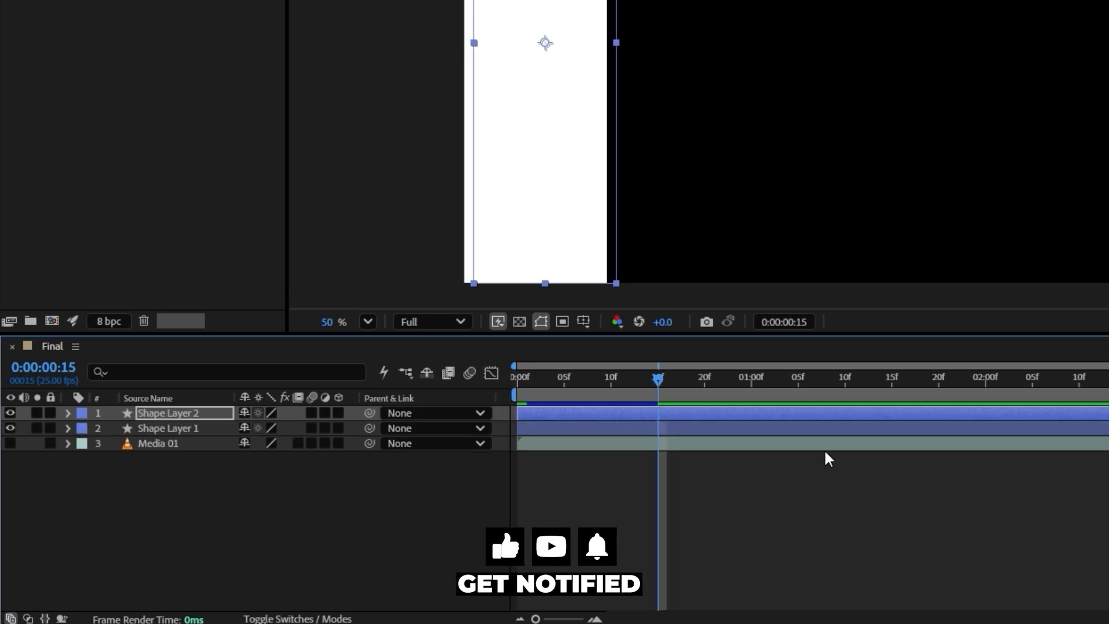
{"action": "key", "text": "shift+Right"}
{"action": "key", "text": "shift+Right"}
{"action": "key", "text": "shift+Right"}
{"action": "key", "text": "shift+Right"}
{"action": "key", "text": "shift+Right"}
{"action": "key", "text": "shift+Right"}
{"action": "key", "text": "shift+Right"}
{"action": "key", "text": "shift+Right"}
{"action": "key", "text": "shift+Right"}
{"action": "key", "text": "shift+Right"}
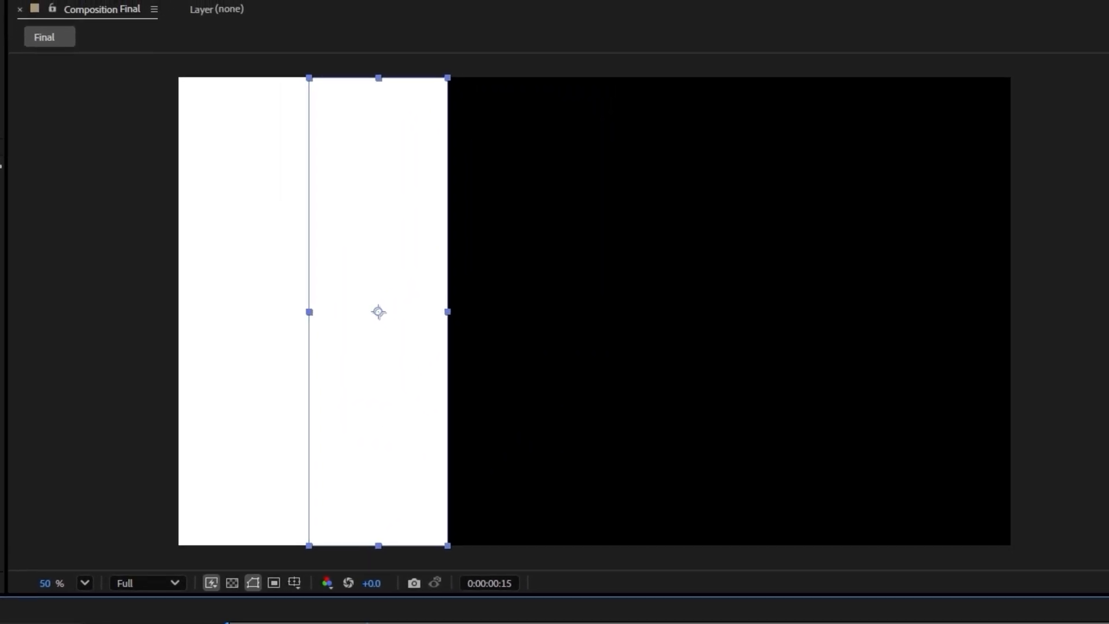
{"action": "key", "text": "Right"}
{"action": "key", "text": "Right"}
{"action": "key", "text": "Right"}
{"action": "key", "text": "Right"}
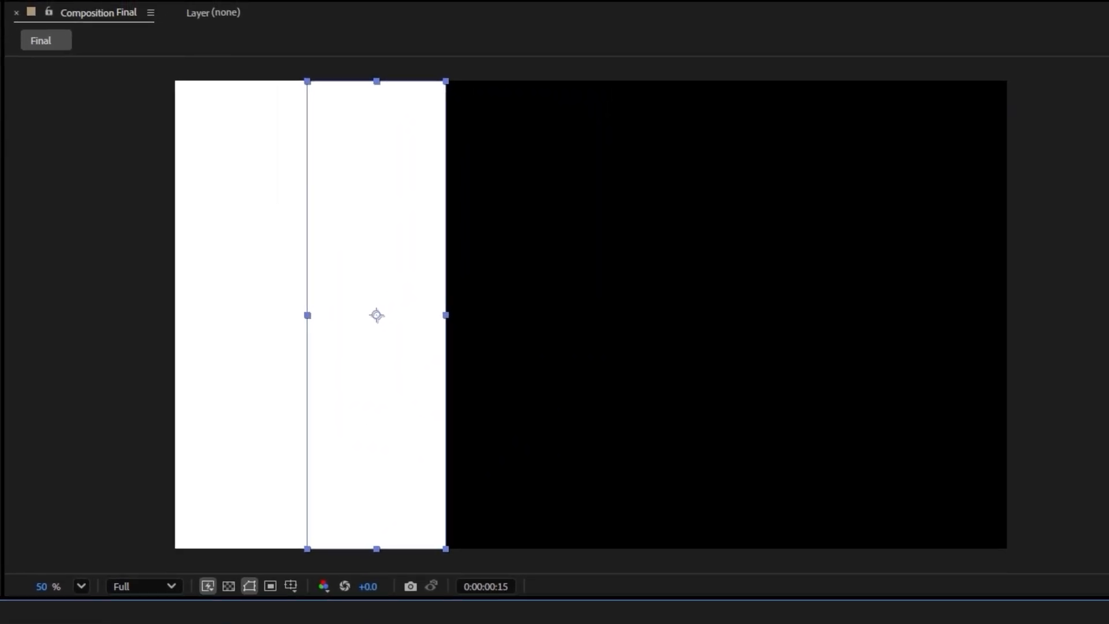
{"action": "key", "text": "Right"}
{"action": "key", "text": "Right"}
{"action": "key", "text": "Right"}
{"action": "key", "text": "Right"}
{"action": "key", "text": "Right"}
{"action": "key", "text": "Right"}
{"action": "key", "text": "Right"}
{"action": "key", "text": "Right"}
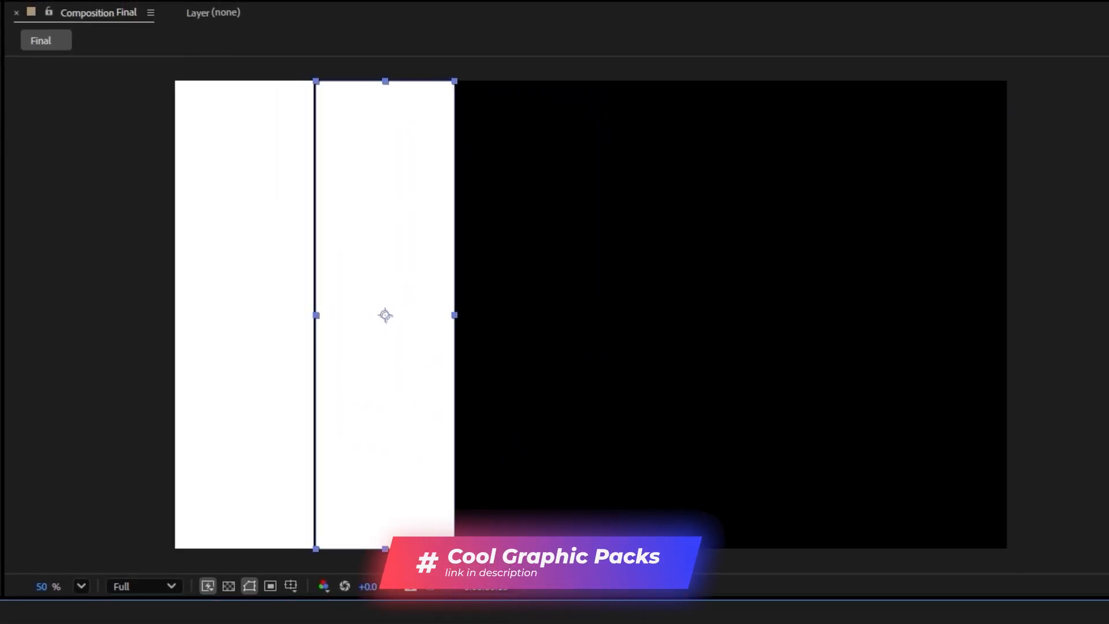
{"action": "key", "text": "Left"}
{"action": "key", "text": "Left"}
{"action": "key", "text": "Left"}
Duplicate Shape Layer 1 and Shape Layer 2 together and move the copies right until they sit flush beside the first pair
{"action": "left_click", "coordinate": [115, 495]}
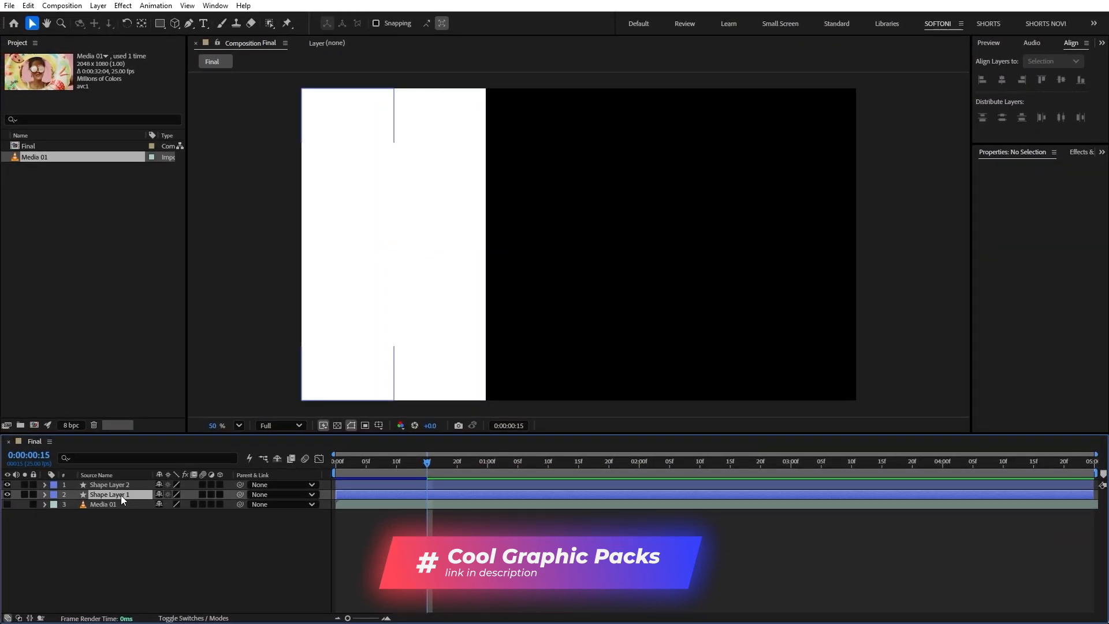
{"action": "left_click", "coordinate": [115, 485], "text": "shift"}
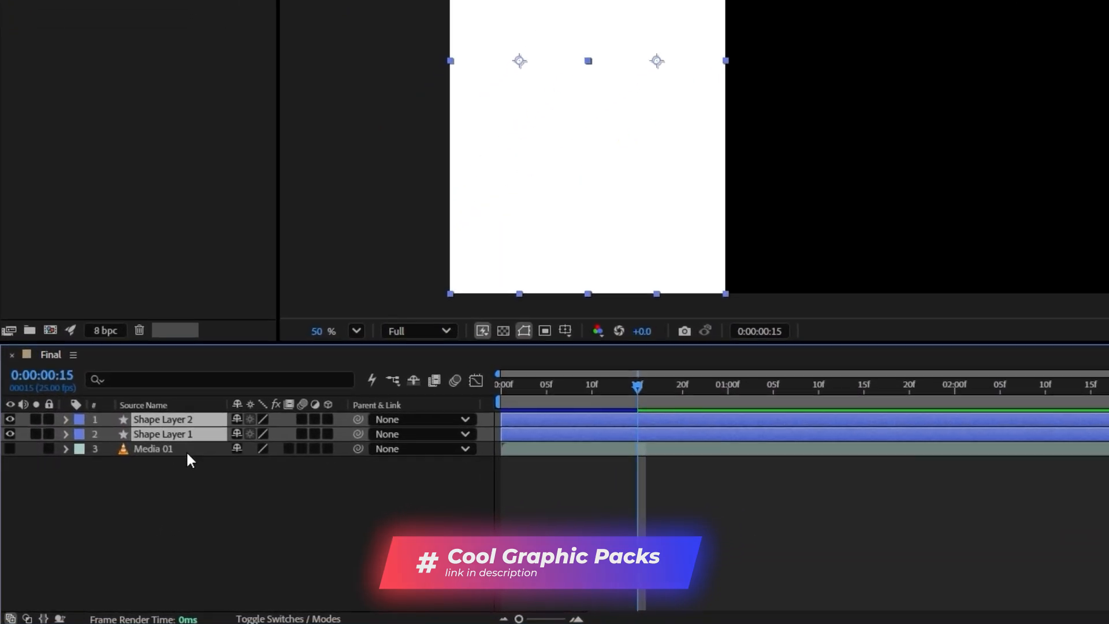
{"action": "key", "text": "ctrl+d"}
{"action": "left_click_drag", "start_coordinate": [182, 441], "coordinate": [196, 427]}
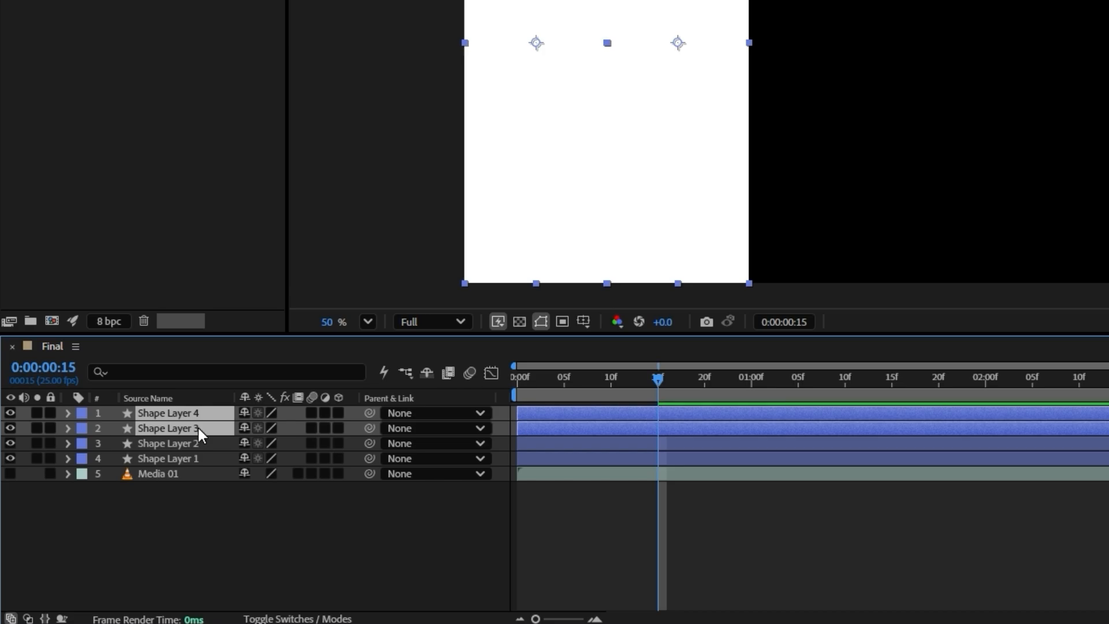
{"action": "key", "text": "shift+Right"}
{"action": "key", "text": "shift+Right"}
{"action": "key", "text": "shift+Right"}
{"action": "key", "text": "shift+Right"}
{"action": "key", "text": "shift+Right"}
{"action": "key", "text": "shift+Right"}
{"action": "key", "text": "shift+Right"}
{"action": "key", "text": "shift+Right"}
{"action": "key", "text": "shift+Right"}
{"action": "key", "text": "shift+Right"}
{"action": "key", "text": "shift+Right"}
{"action": "key", "text": "shift+Right"}
{"action": "key", "text": "shift+Right"}
{"action": "key", "text": "shift+Right"}
{"action": "key", "text": "shift+Right"}
{"action": "key", "text": "shift+Right"}
{"action": "key", "text": "shift+Right"}
{"action": "key", "text": "shift+Right"}
{"action": "key", "text": "shift+Right"}
{"action": "key", "text": "shift+Right"}
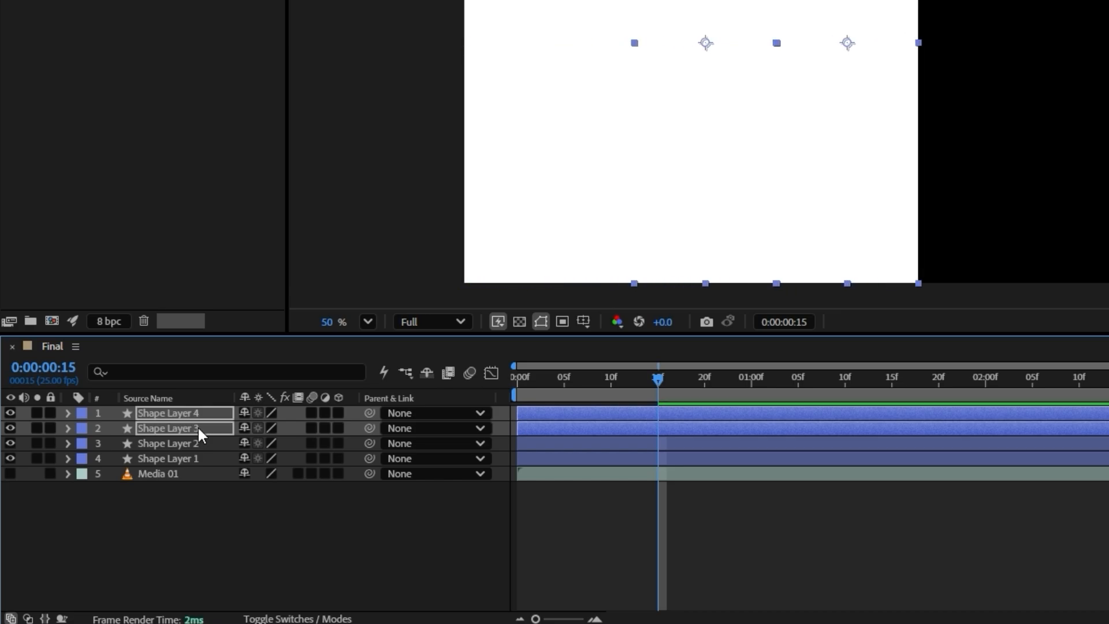
{"action": "key", "text": "shift+Right"}
{"action": "key", "text": "shift+Right"}
{"action": "key", "text": "shift+Right"}
{"action": "key", "text": "shift+Right"}
{"action": "key", "text": "shift+Right"}
{"action": "key", "text": "shift+Right"}
{"action": "key", "text": "shift+Right"}
{"action": "key", "text": "shift+Right"}
{"action": "key", "text": "shift+Right"}
{"action": "key", "text": "shift+Right"}
{"action": "key", "text": "shift+Right"}
{"action": "key", "text": "shift+Right"}
{"action": "key", "text": "shift+Right"}
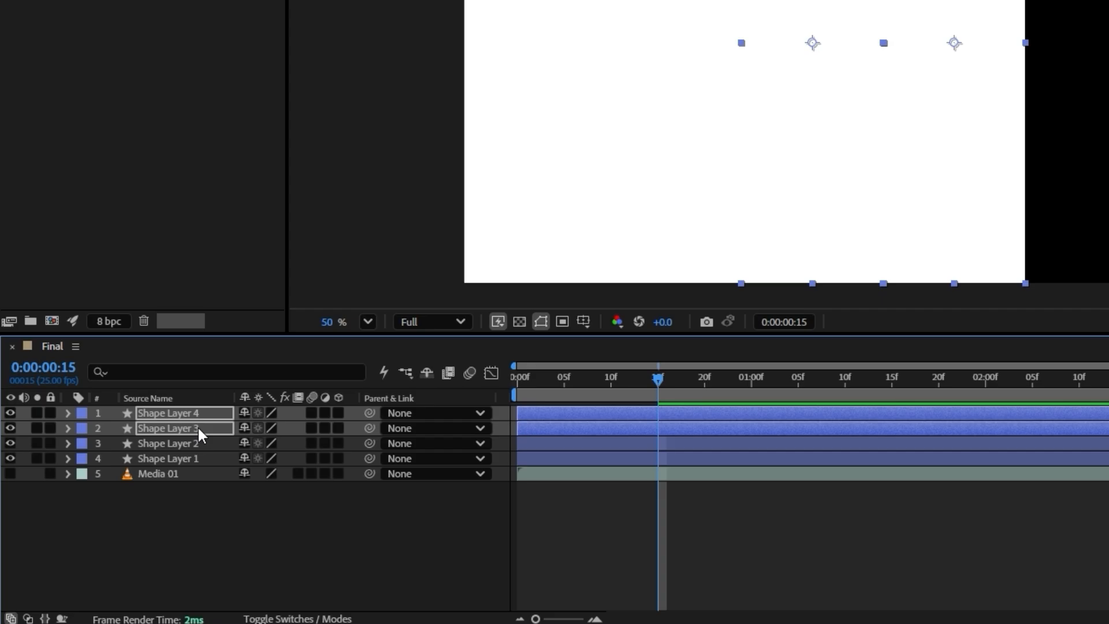
{"action": "left_click", "coordinate": [243, 491]}
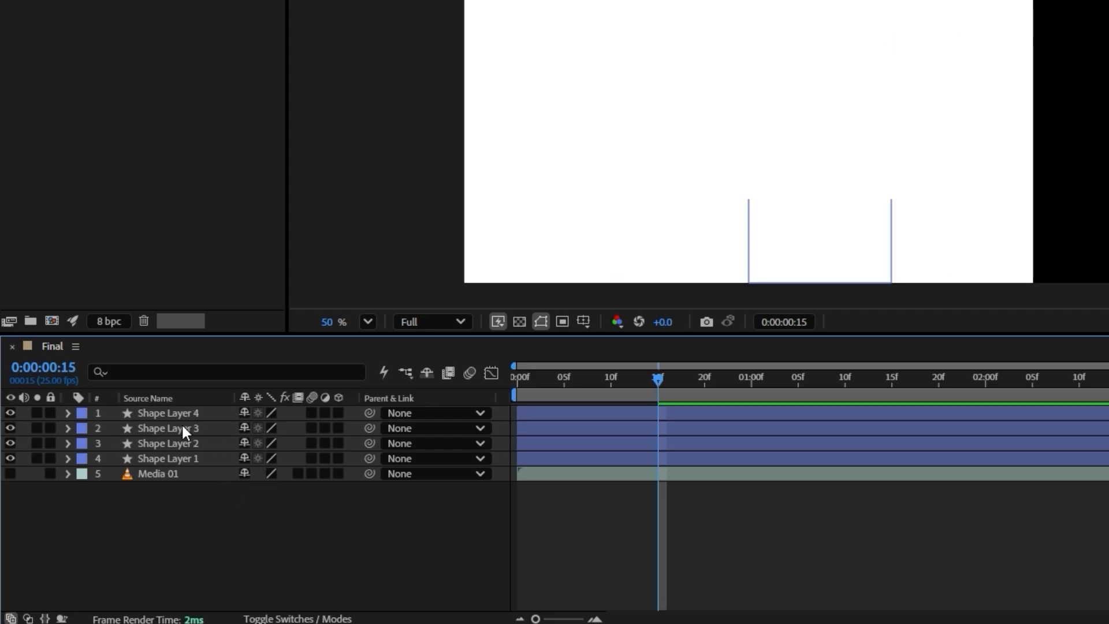
Duplicate Shape Layer 3 and Shape Layer 4 together and move the copies right to fill the remaining third of the frame
{"action": "left_click", "coordinate": [181, 423]}
{"action": "left_click", "coordinate": [188, 412], "text": "ctrl"}
{"action": "key", "text": "ctrl+d"}
{"action": "key", "text": "shift+Right"}
{"action": "key", "text": "shift+Right"}
{"action": "key", "text": "shift+Right"}
{"action": "key", "text": "shift+Right"}
{"action": "key", "text": "shift+Right"}
{"action": "key", "text": "shift+Right"}
{"action": "key", "text": "shift+Right"}
{"action": "key", "text": "shift+Right"}
{"action": "key", "text": "shift+Right"}
{"action": "key", "text": "shift+Right"}
{"action": "key", "text": "shift+Right"}
{"action": "key", "text": "shift+Right"}
{"action": "key", "text": "shift+Right"}
{"action": "key", "text": "shift+Right"}
{"action": "key", "text": "shift+Right"}
{"action": "key", "text": "shift+Right"}
{"action": "key", "text": "shift+Right"}
{"action": "key", "text": "shift+Right"}
{"action": "key", "text": "shift+Right"}
{"action": "key", "text": "shift+Right"}
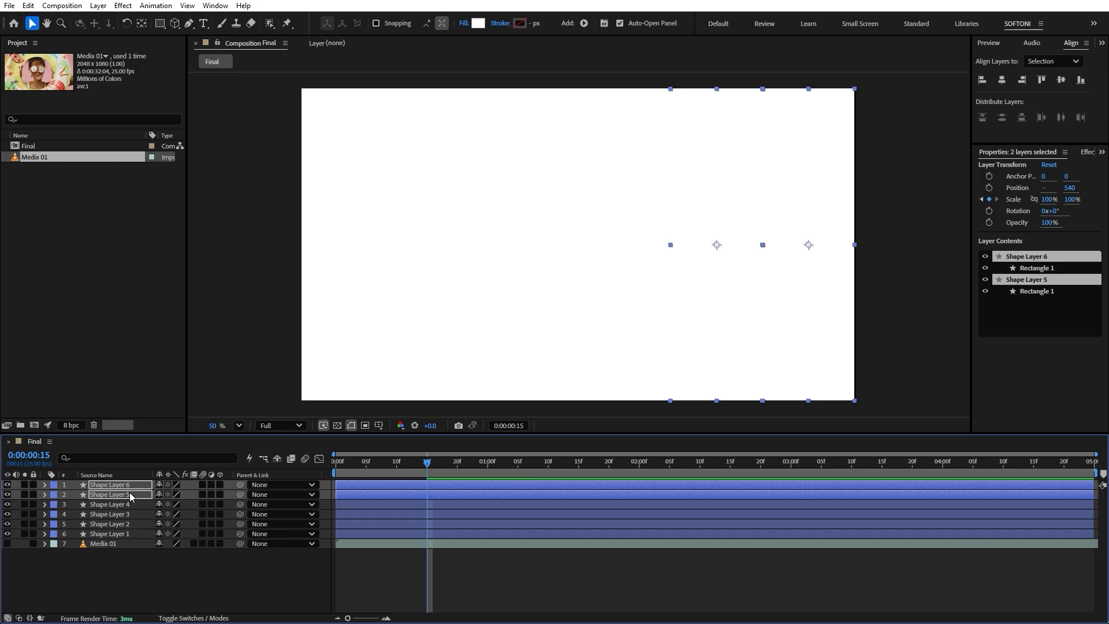
{"action": "left_click", "coordinate": [130, 571]}
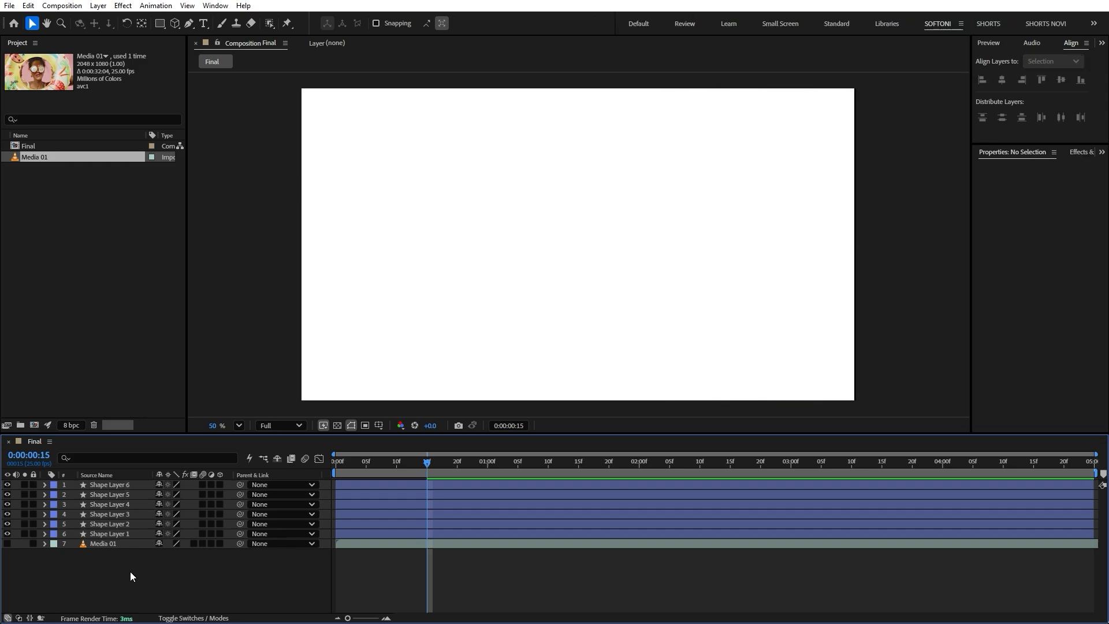
Stagger Shape Layers 2 to 6 so each starts two frames after the previous one, from frame 2 to frame 10, and preview the animation
{"action": "left_click", "coordinate": [344, 523]}
{"action": "left_click_drag", "start_coordinate": [345, 524], "coordinate": [356, 523]}
{"action": "left_click_drag", "start_coordinate": [343, 515], "coordinate": [364, 515]}
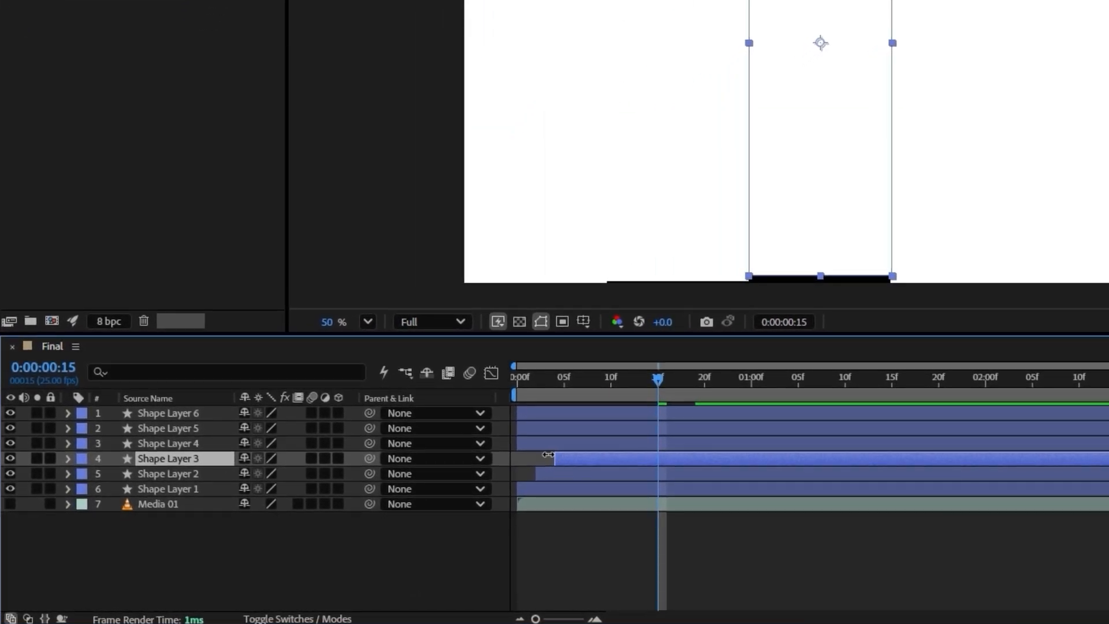
{"action": "left_click_drag", "start_coordinate": [528, 444], "coordinate": [581, 446]}
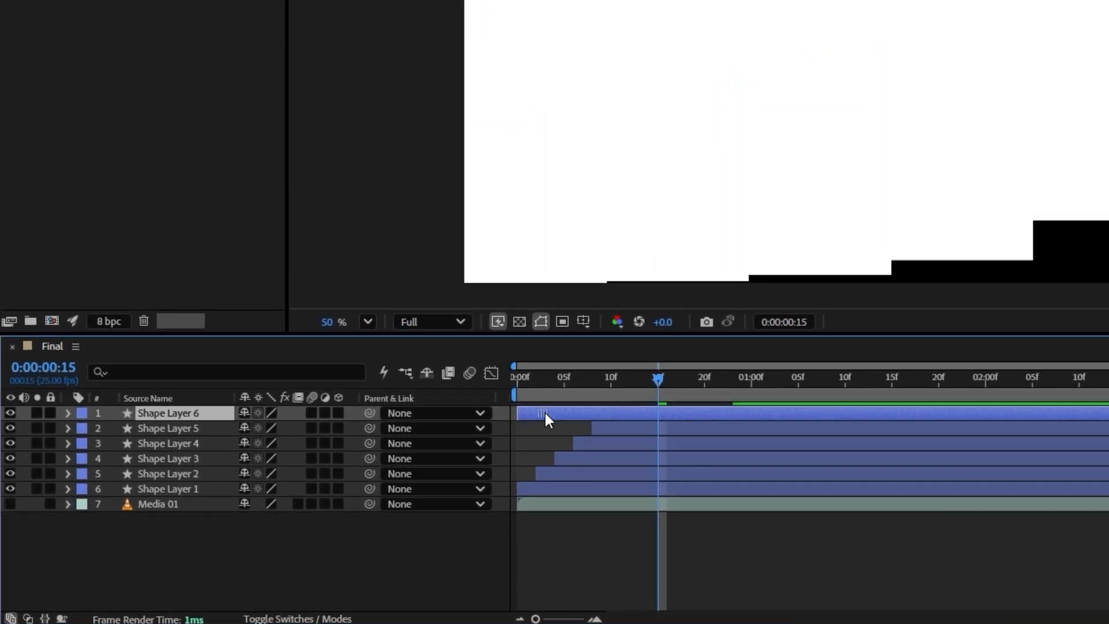
{"action": "left_click_drag", "start_coordinate": [545, 411], "coordinate": [634, 426]}
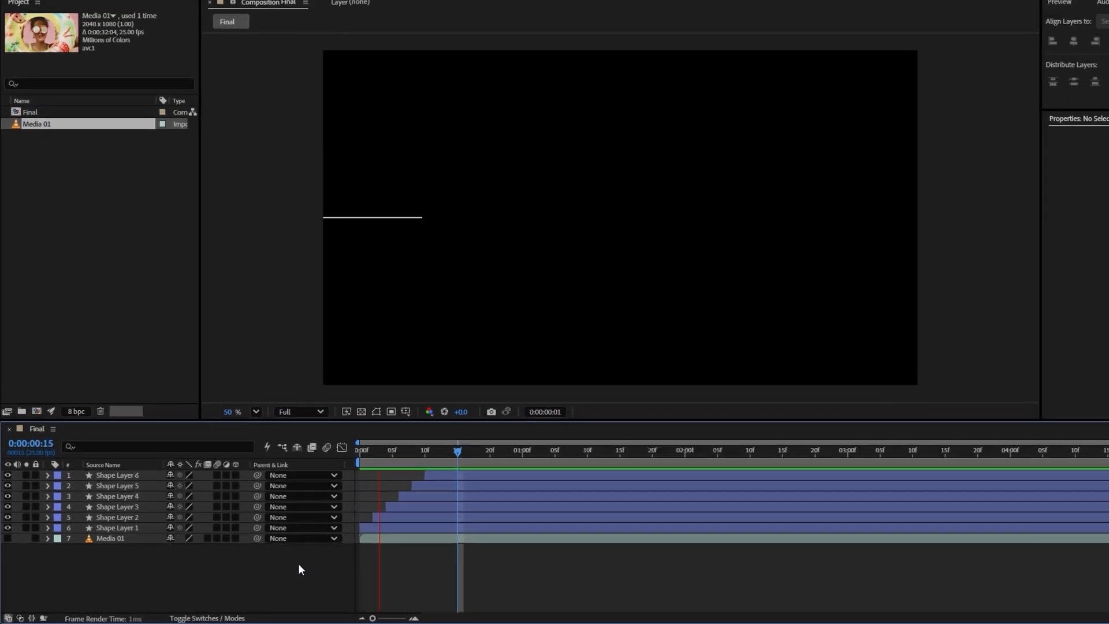
{"action": "key", "text": "space"}
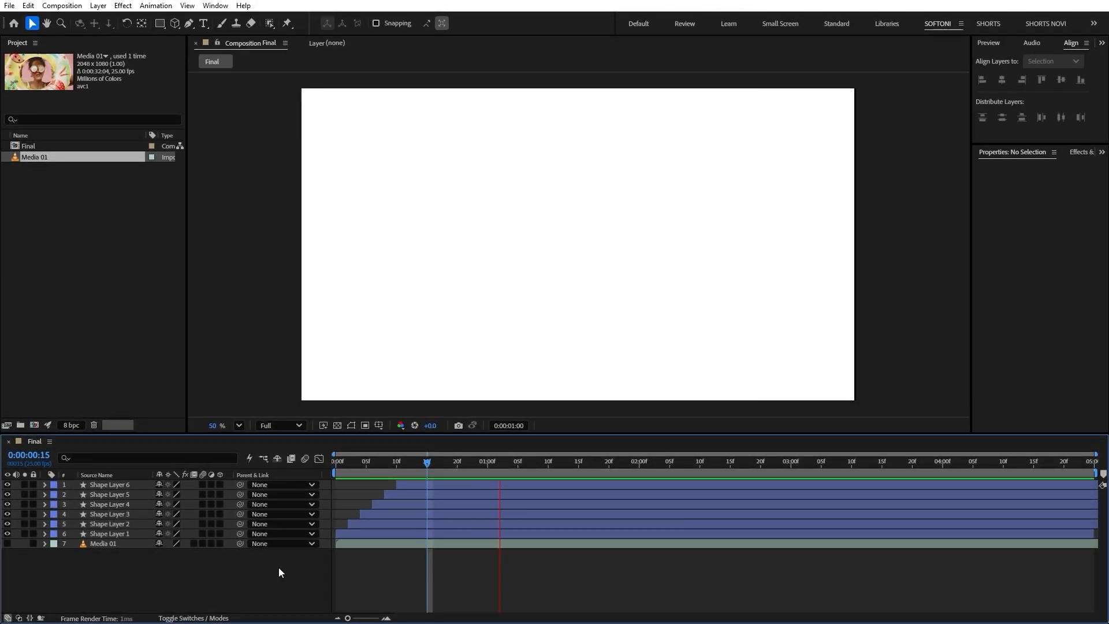
{"action": "key", "text": "space"}
{"action": "key", "text": "space"}
Pre-compose all six shape layers as "Transition", moving all attributes into the new composition, and return to the Final composition
{"action": "left_click", "coordinate": [123, 535]}
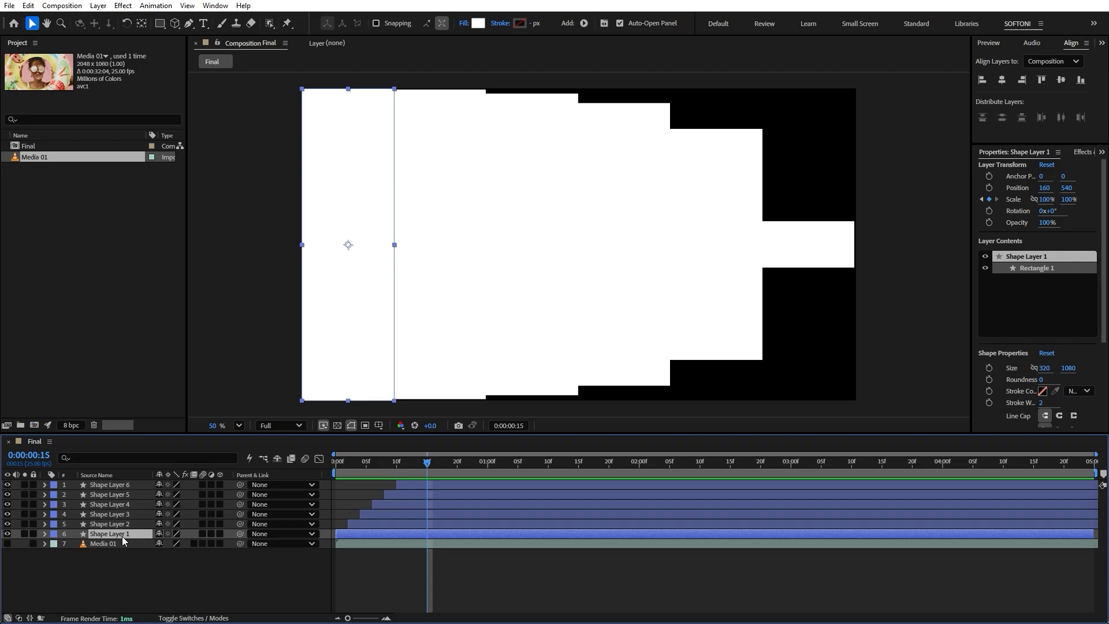
{"action": "left_click", "coordinate": [113, 486], "text": "shift"}
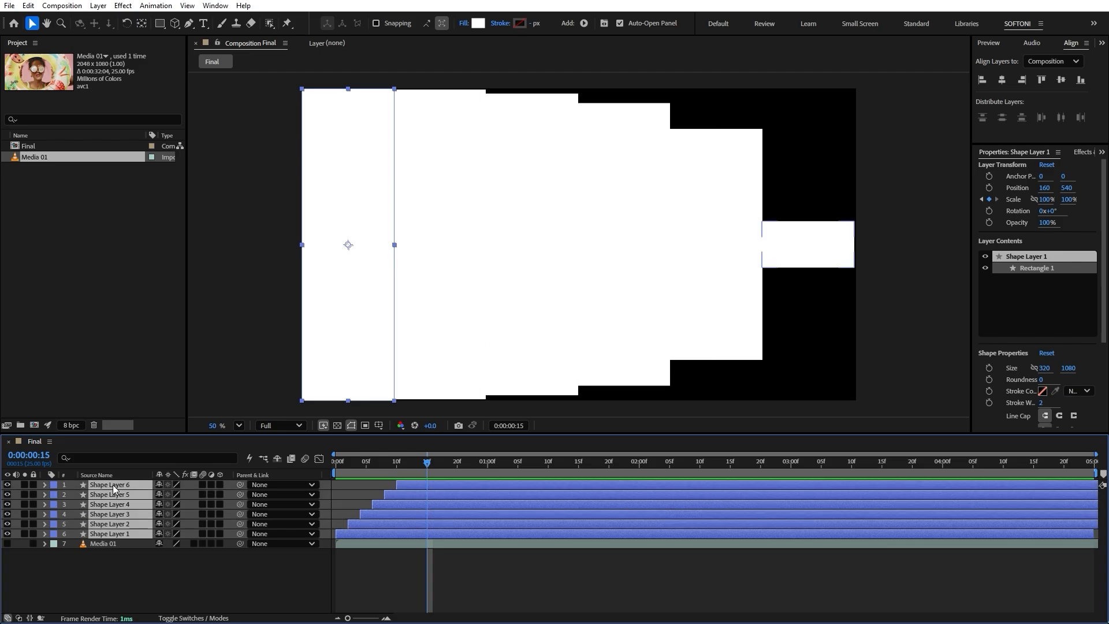
{"action": "right_click", "coordinate": [122, 516]}
{"action": "left_click", "coordinate": [193, 424]}
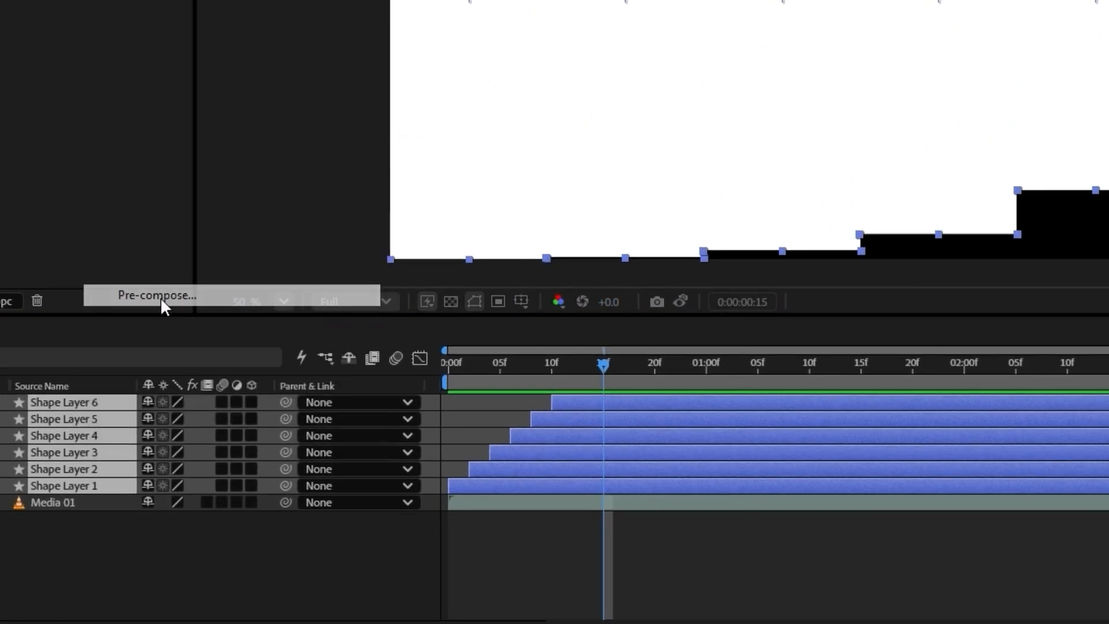
{"action": "type", "text": "Transition"}
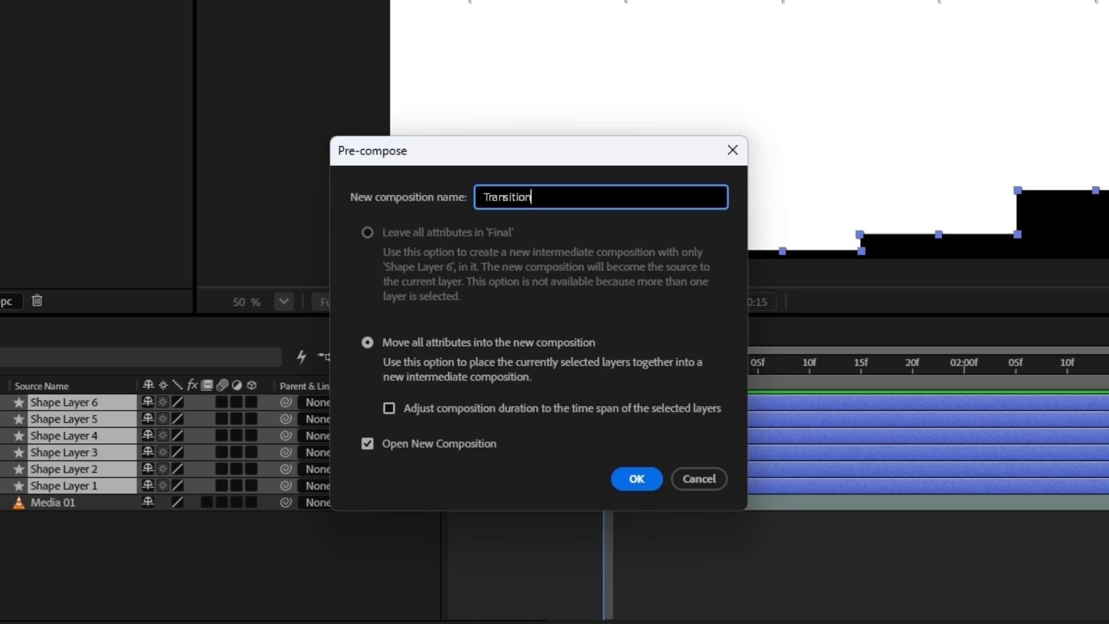
{"action": "left_click", "coordinate": [639, 478]}
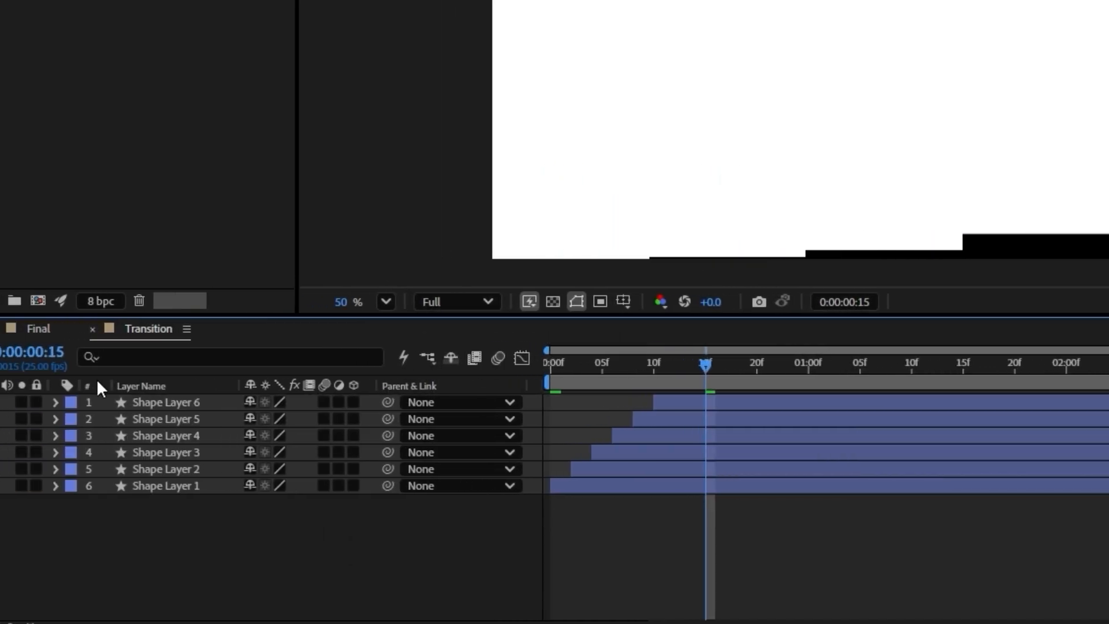
{"action": "left_click", "coordinate": [64, 331]}
{"action": "left_click", "coordinate": [243, 515]}
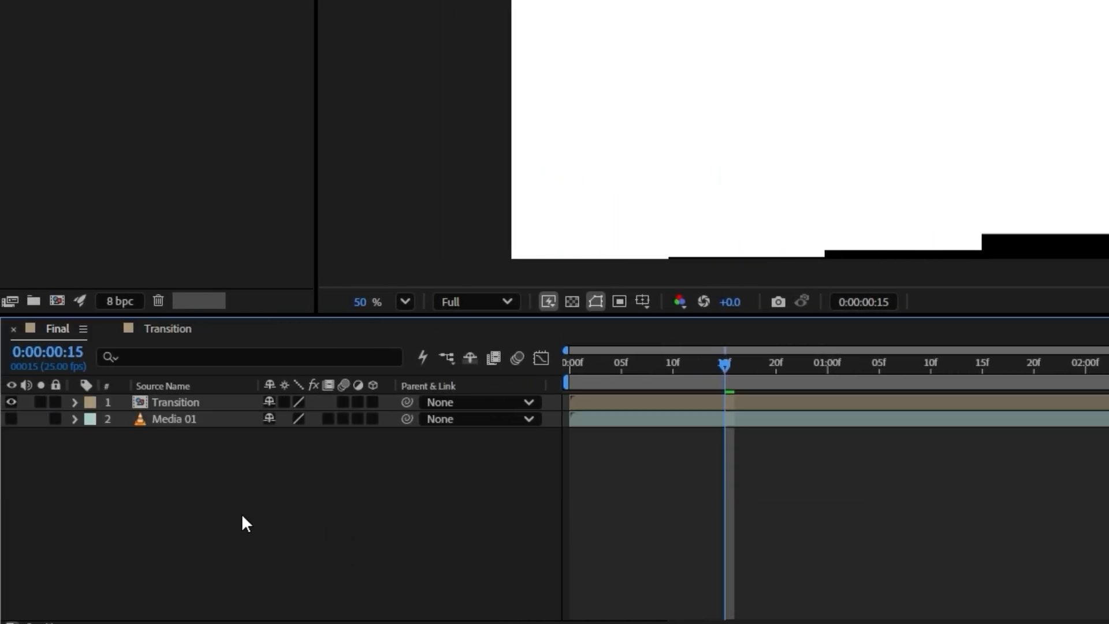
Make the Media 01 layer visible, duplicate the Transition layer, and place one copy beneath Media 01
{"action": "left_click", "coordinate": [10, 419]}
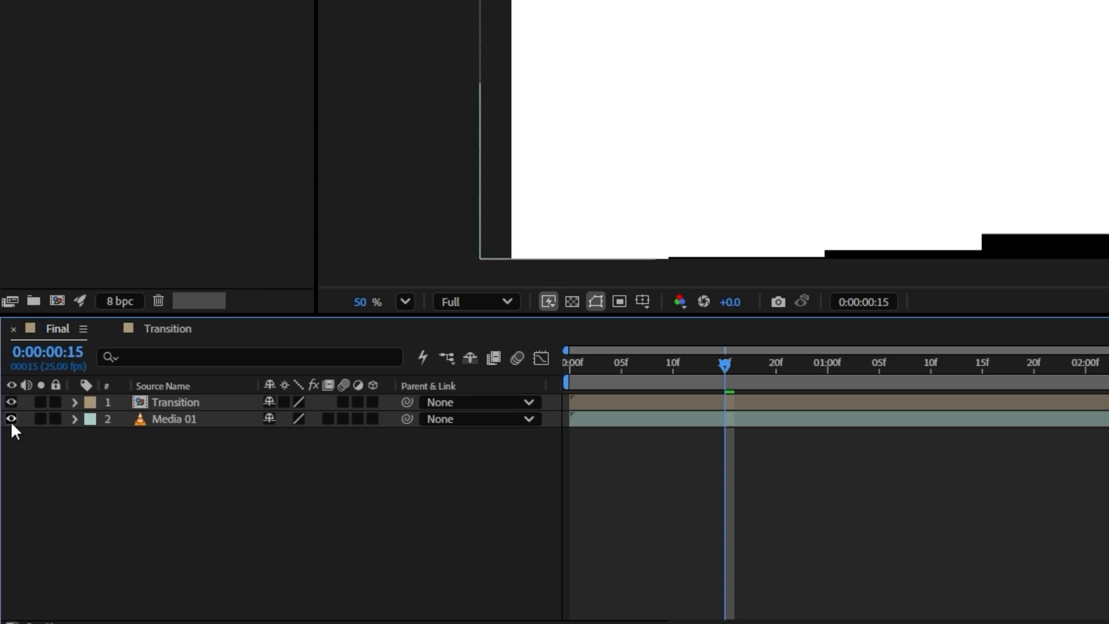
{"action": "left_click", "coordinate": [190, 404]}
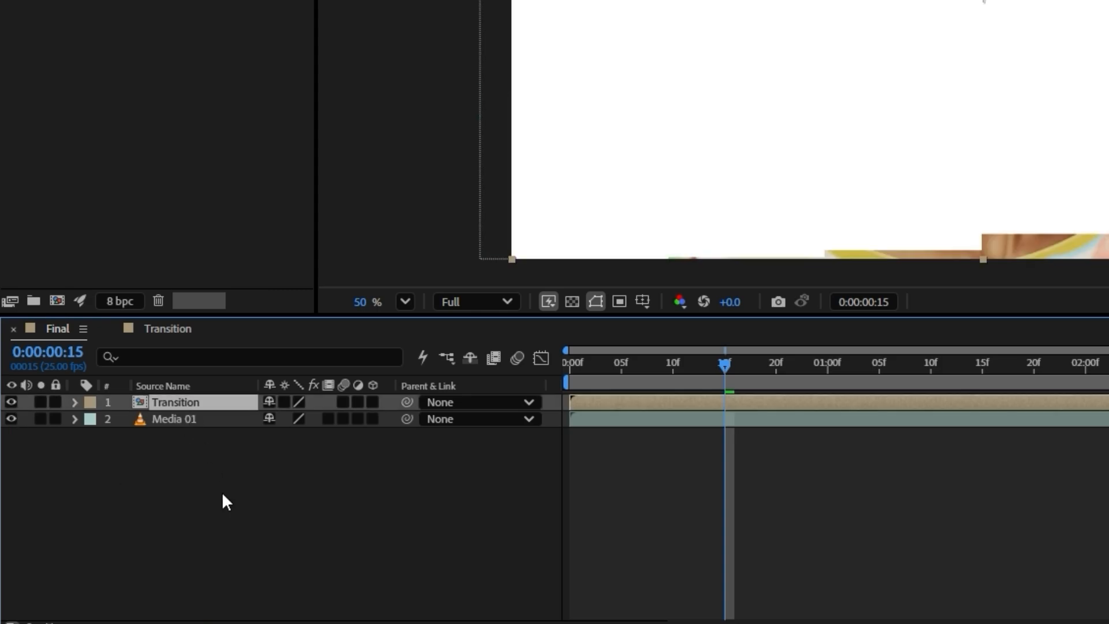
{"action": "key", "text": "ctrl+d"}
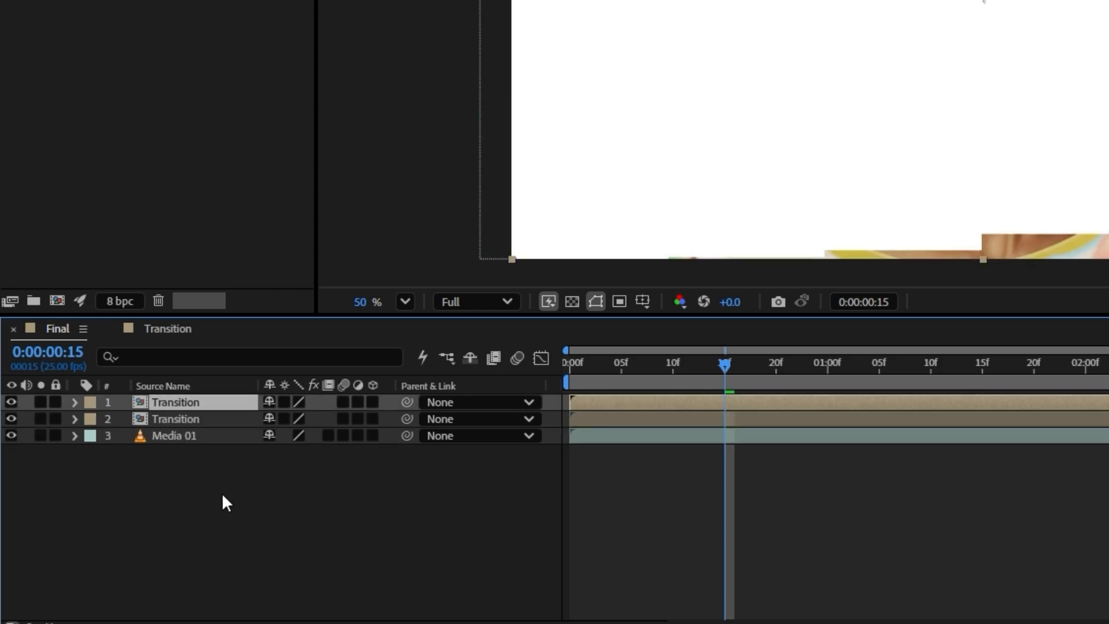
{"action": "left_click_drag", "start_coordinate": [180, 402], "coordinate": [183, 489]}
Shift Media 01 and the upper Transition layer together so both start at frame 2
{"action": "left_click", "coordinate": [179, 423]}
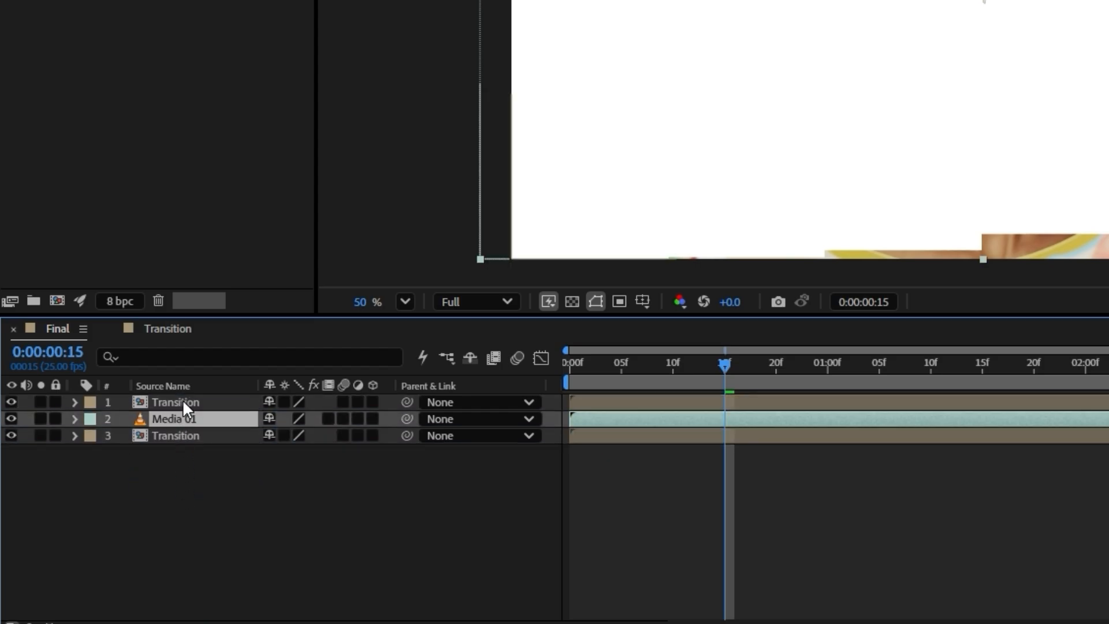
{"action": "left_click", "coordinate": [183, 400], "text": "shift"}
{"action": "left_click_drag", "start_coordinate": [598, 418], "coordinate": [619, 419]}
{"action": "left_click", "coordinate": [275, 510]}
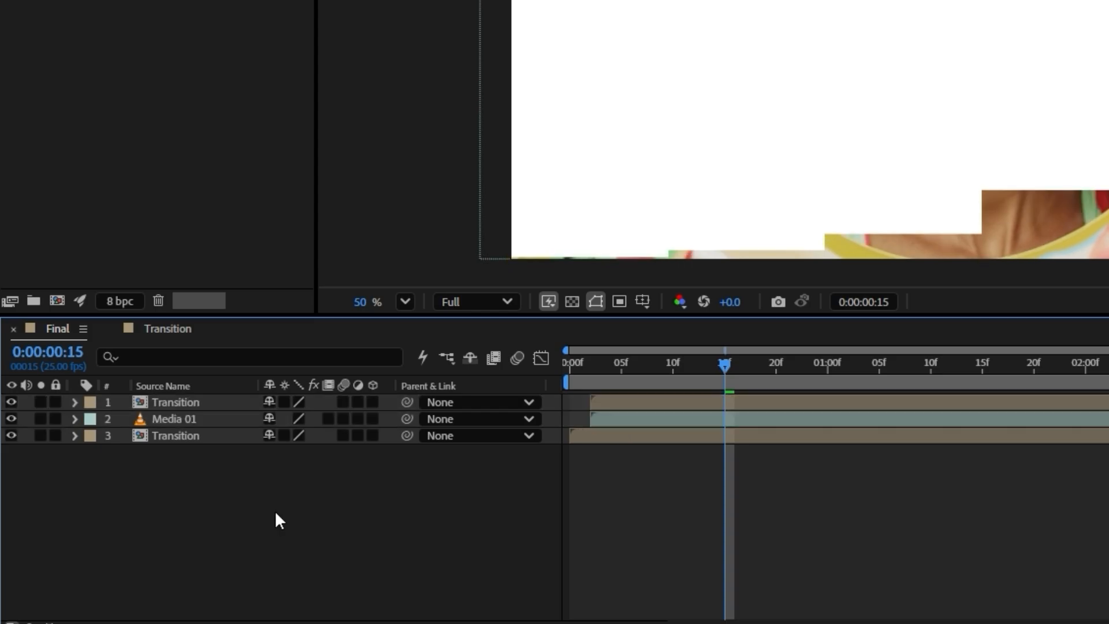
Show the layer mode columns and set Media 01's track matte to the upper Transition layer
{"action": "left_click", "coordinate": [200, 420]}
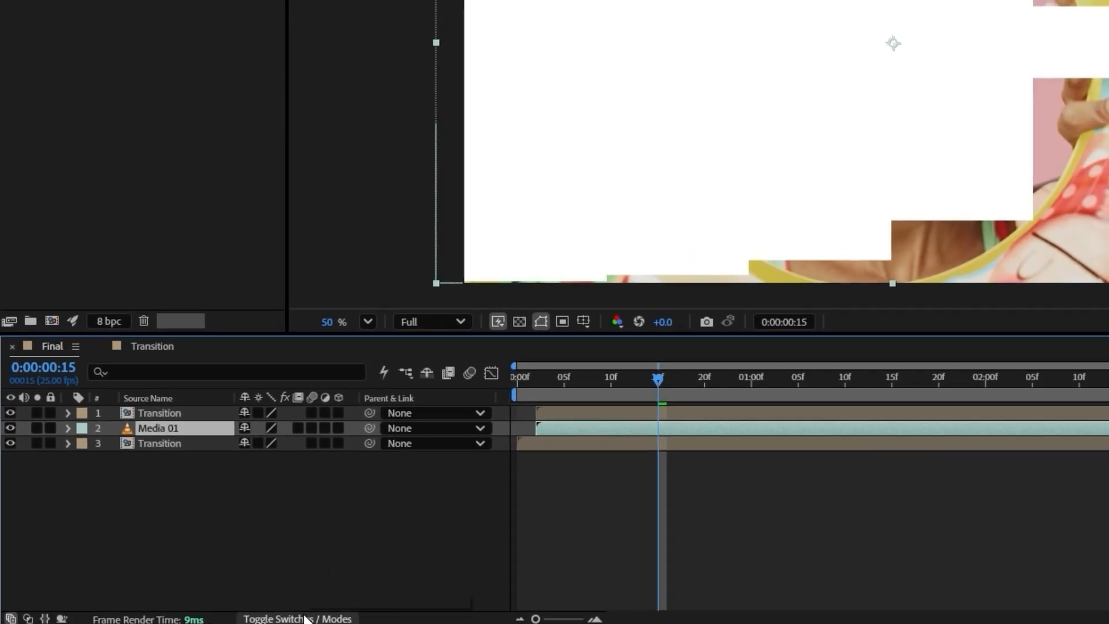
{"action": "left_click", "coordinate": [305, 618]}
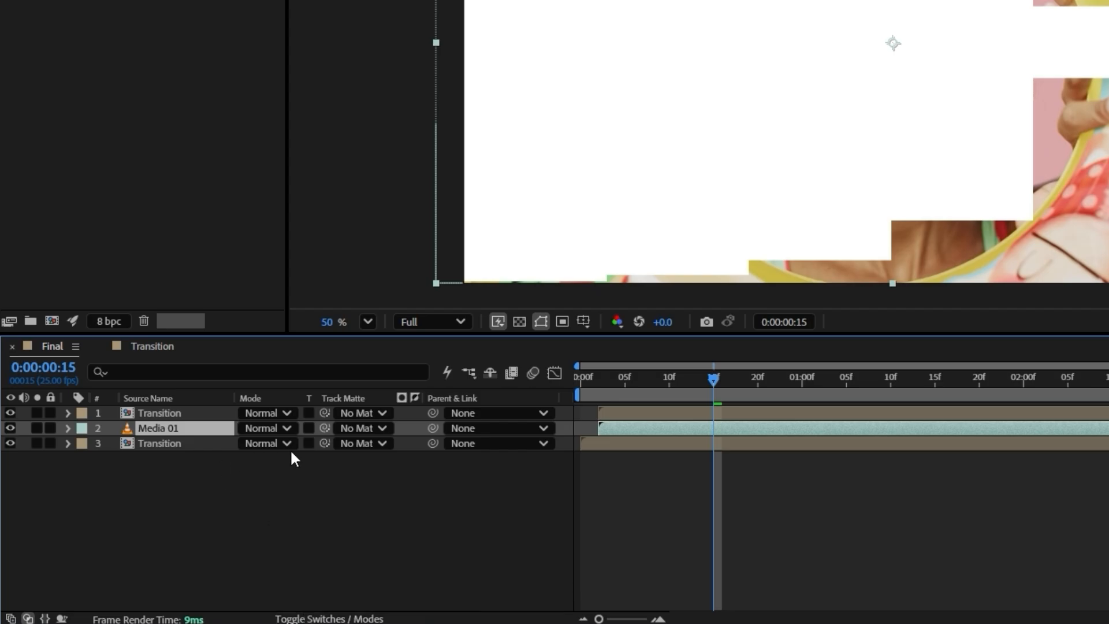
{"action": "left_click", "coordinate": [363, 429]}
{"action": "left_click", "coordinate": [350, 424]}
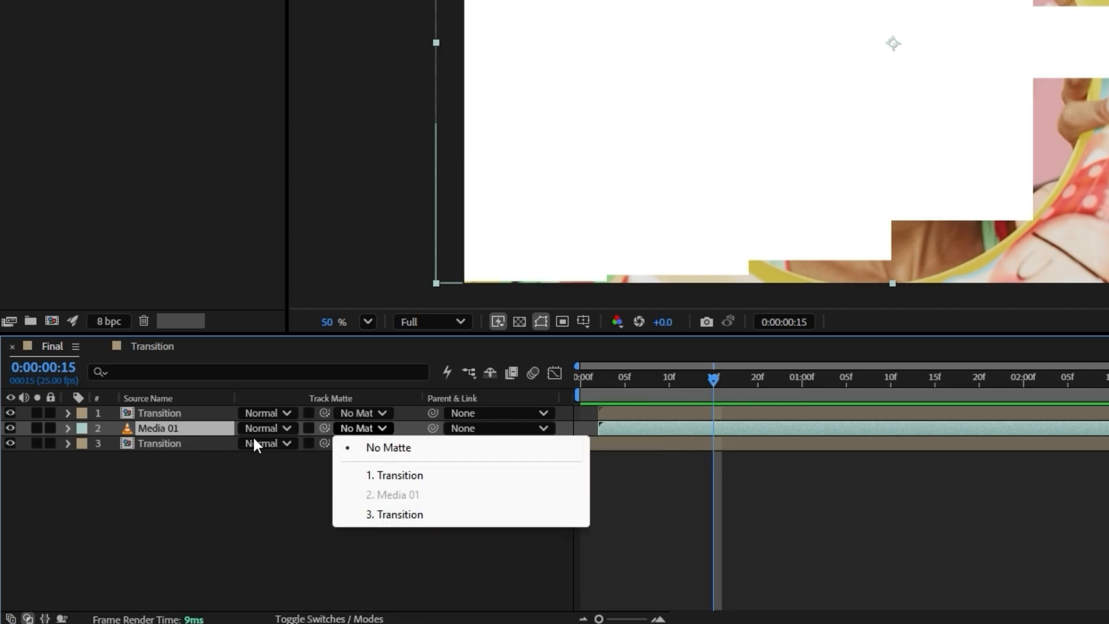
{"action": "left_click", "coordinate": [393, 476]}
Find the Fill effect and apply it to the lower Transition layer beneath Media 01
{"action": "left_click", "coordinate": [152, 443]}
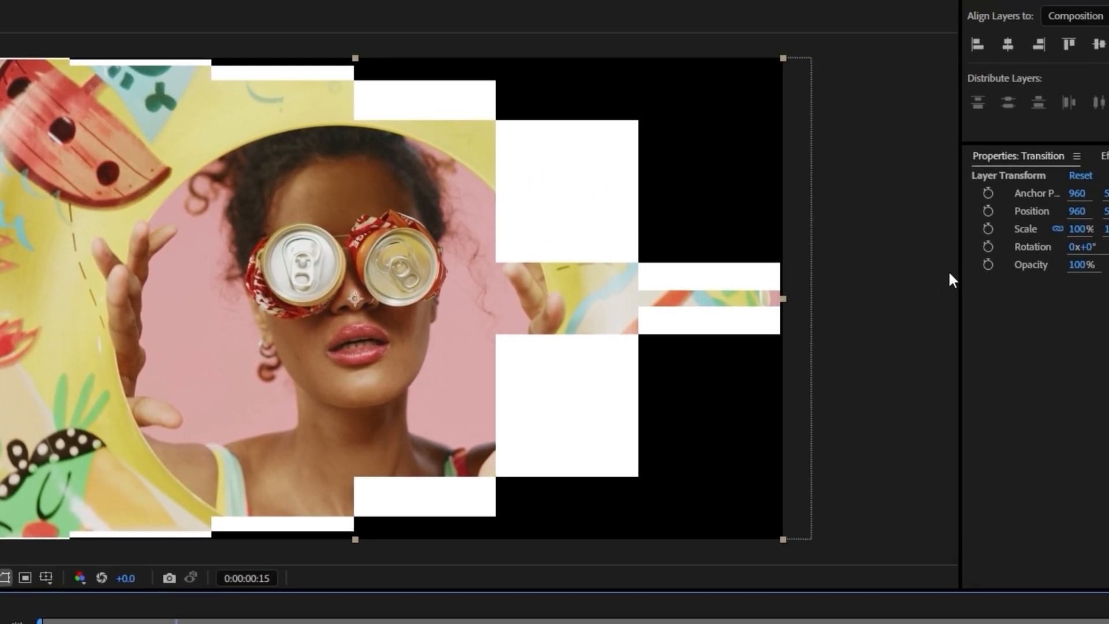
{"action": "left_click", "coordinate": [1058, 190]}
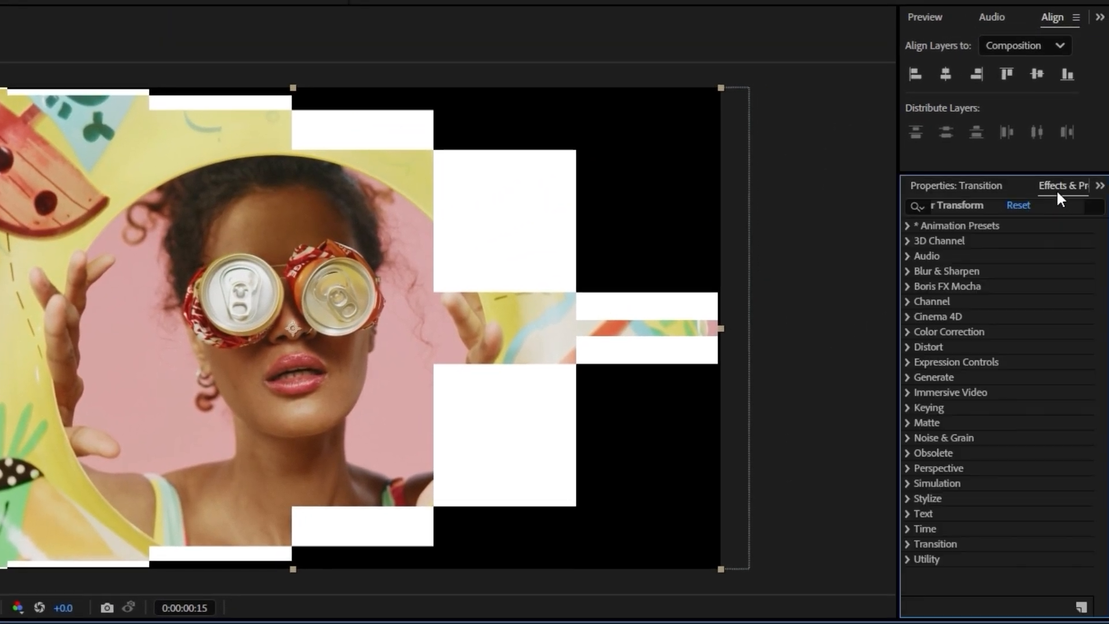
{"action": "left_click", "coordinate": [994, 207]}
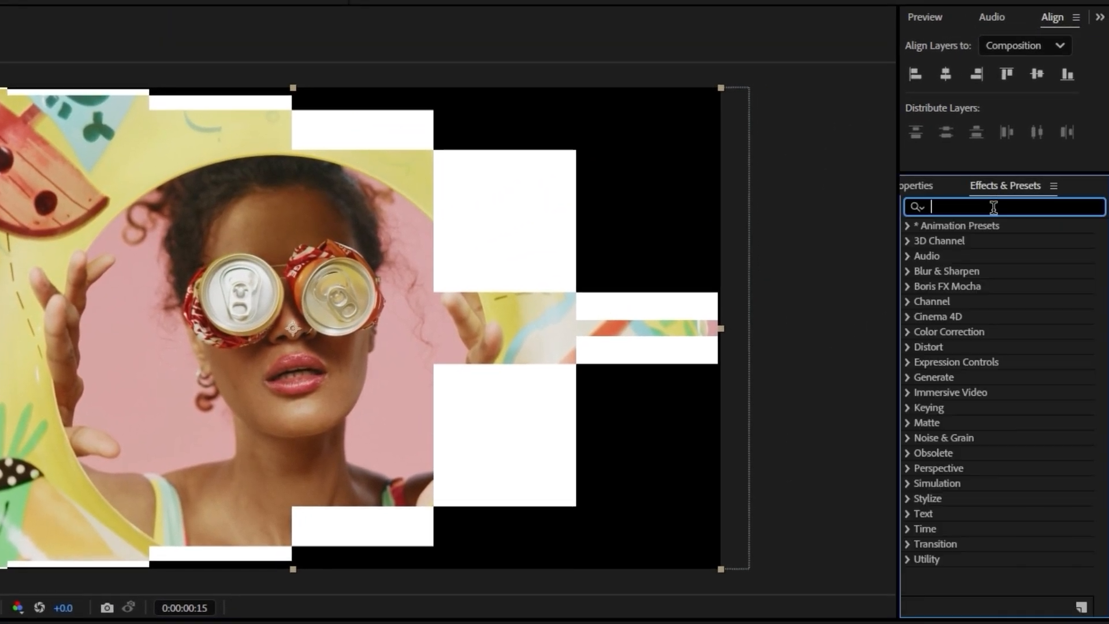
{"action": "type", "text": "fill"}
{"action": "left_click_drag", "start_coordinate": [971, 347], "coordinate": [185, 438]}
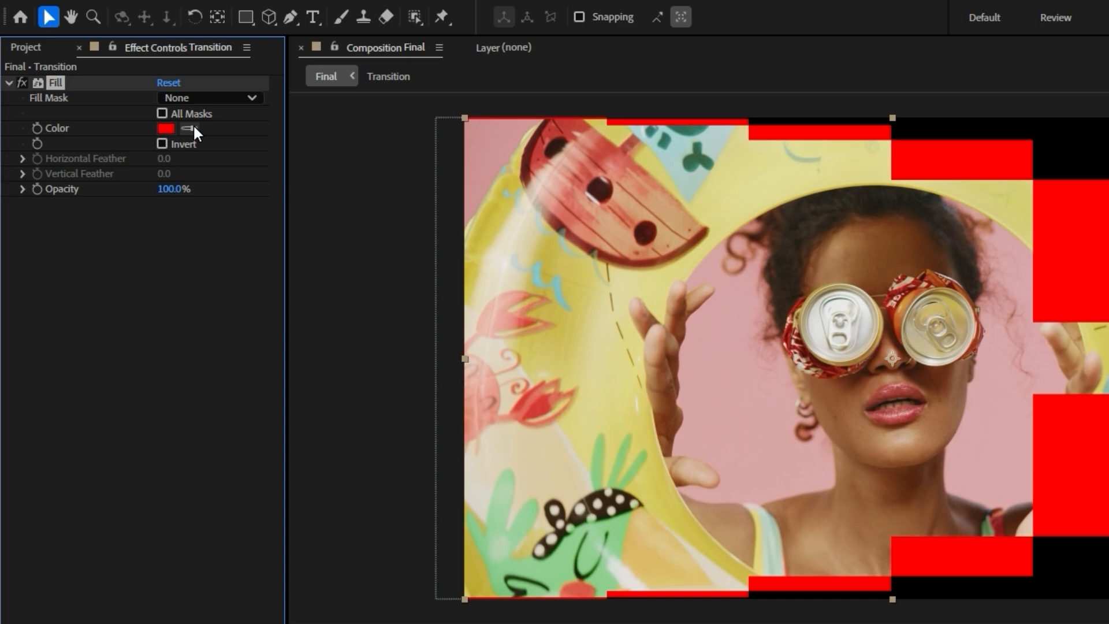
Sample a brown from the footage as the lower Transition layer's Fill color and preview the reveal
{"action": "left_click", "coordinate": [190, 128]}
{"action": "left_click", "coordinate": [889, 258]}
{"action": "key", "text": "space"}
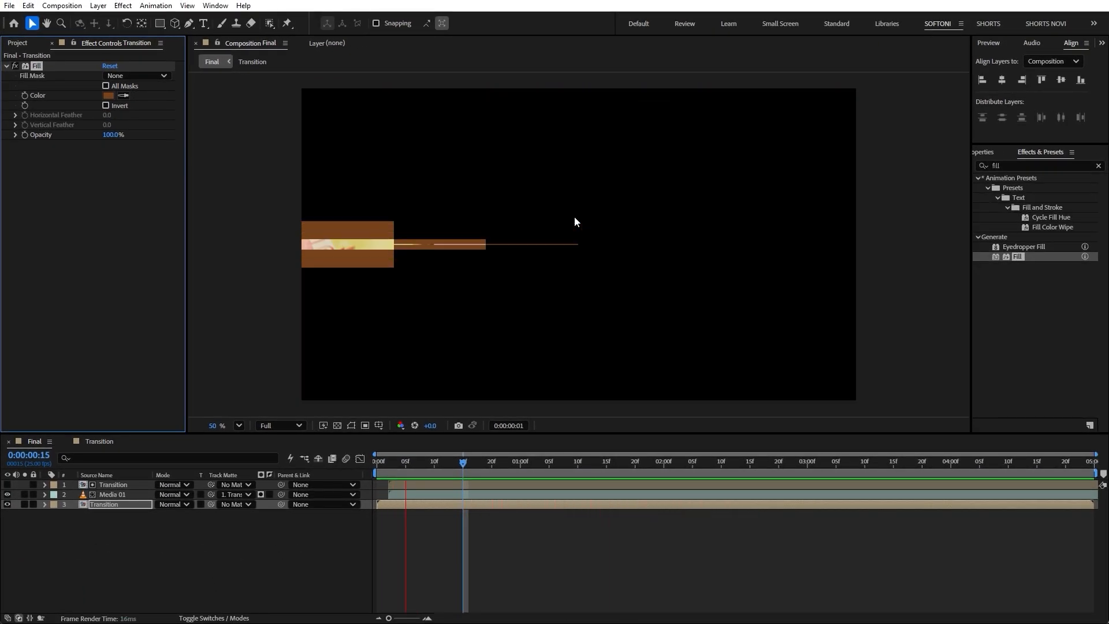
{"action": "key", "text": "space"}
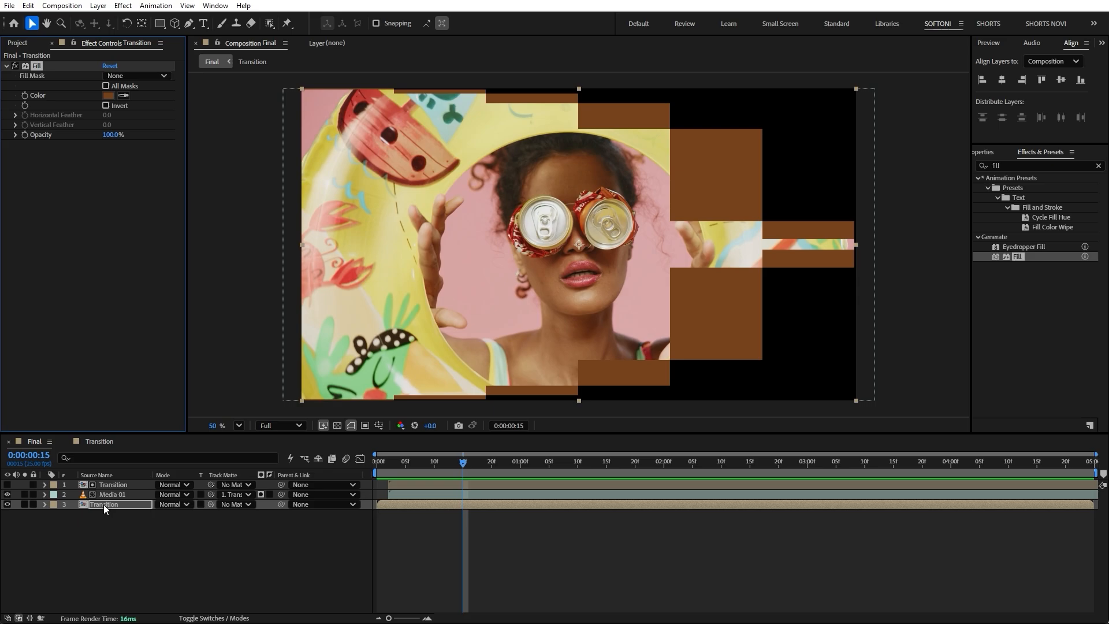
Sample the footage's pink for the lower Transition layer's Fill, and adjust that color to a saturated red
{"action": "key", "text": "Return"}
{"action": "left_click", "coordinate": [123, 96]}
{"action": "left_click", "coordinate": [485, 281]}
{"action": "left_click", "coordinate": [108, 96]}
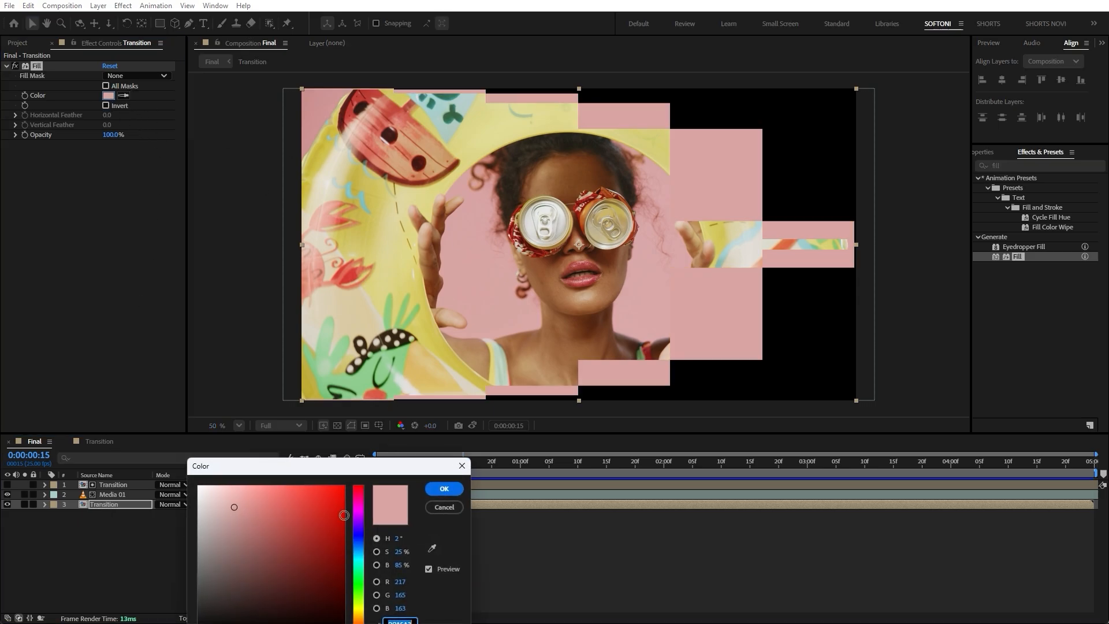
{"action": "left_click", "coordinate": [318, 505]}
{"action": "left_click", "coordinate": [445, 488]}
Play back the Final composition repeatedly to examine the strip reveal with its red leading edge, parking the playhead at frame 11
{"action": "key", "text": "space"}
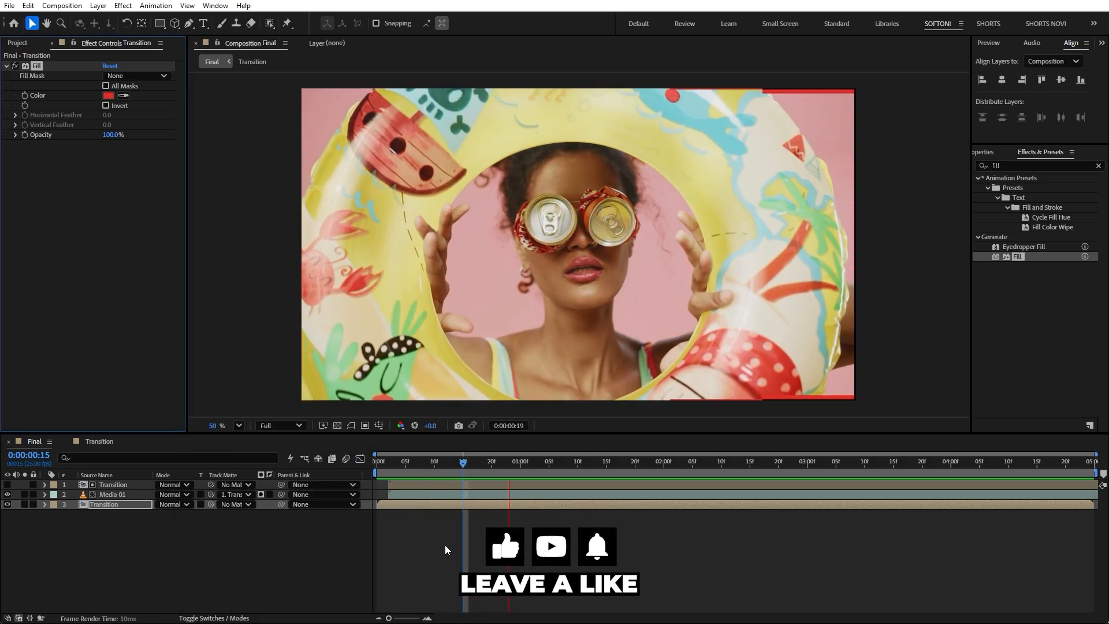
{"action": "left_click", "coordinate": [440, 472]}
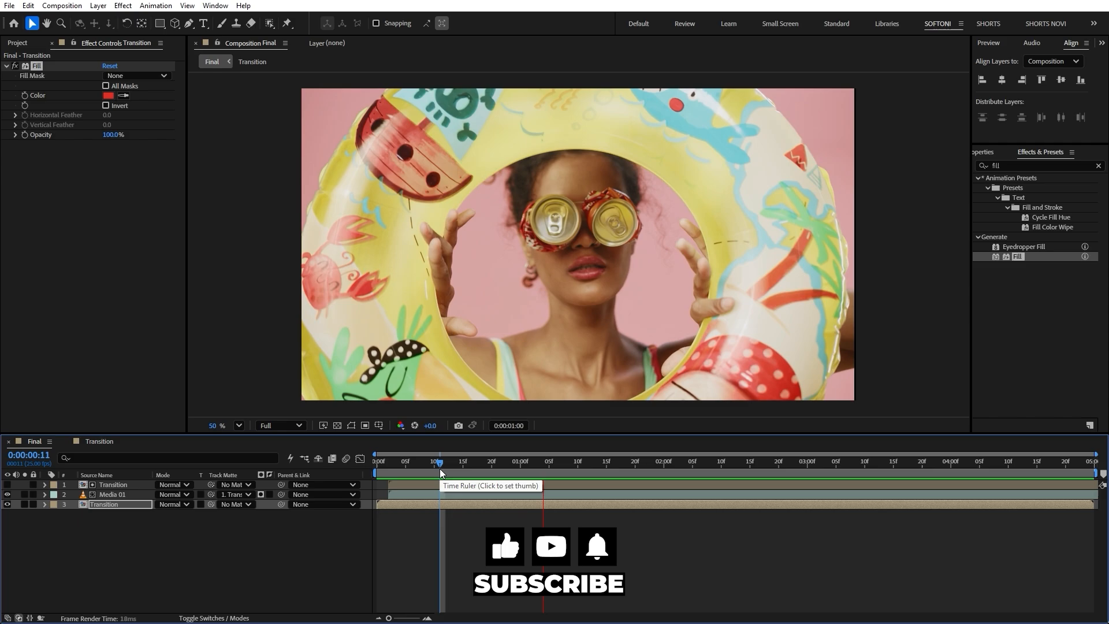
{"action": "key", "text": "space"}
{"action": "key", "text": "space"}
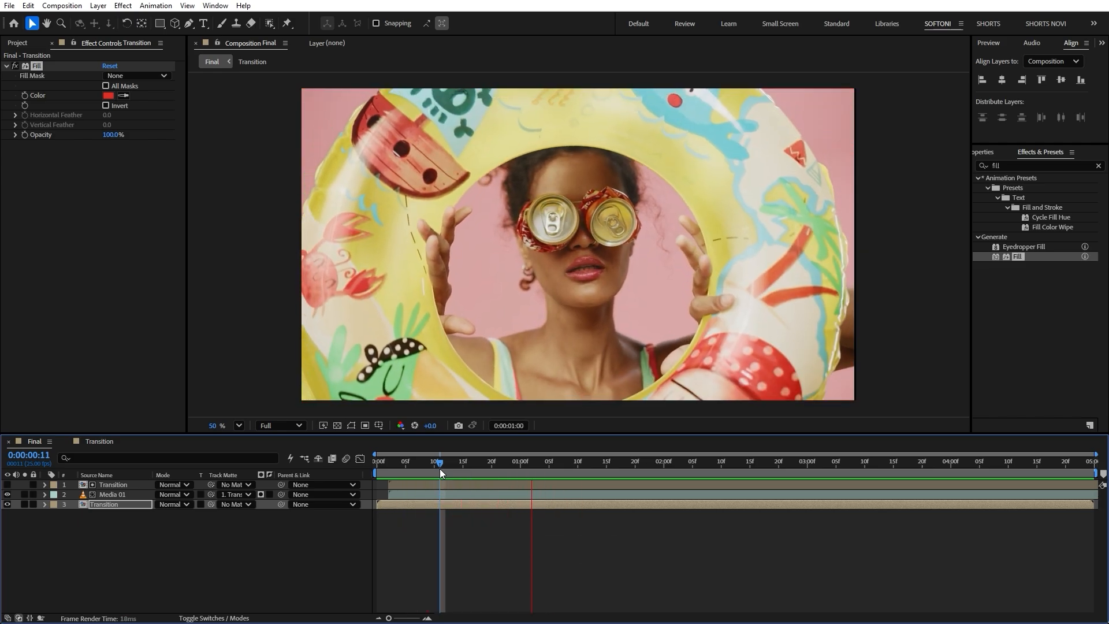
{"action": "key", "text": "space"}
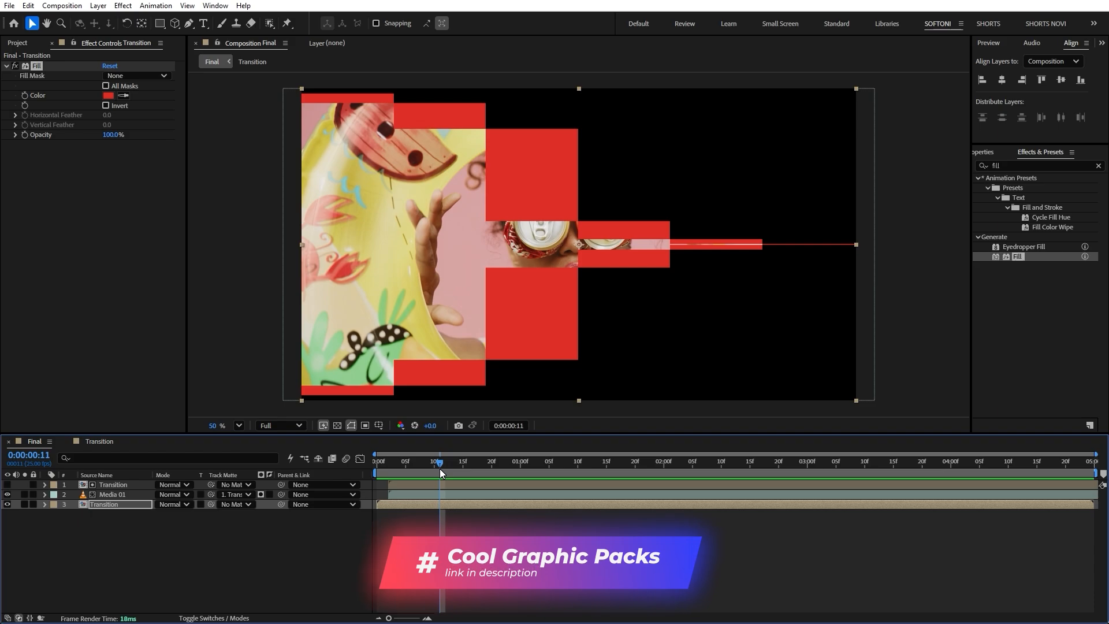
{"action": "key", "text": "space"}
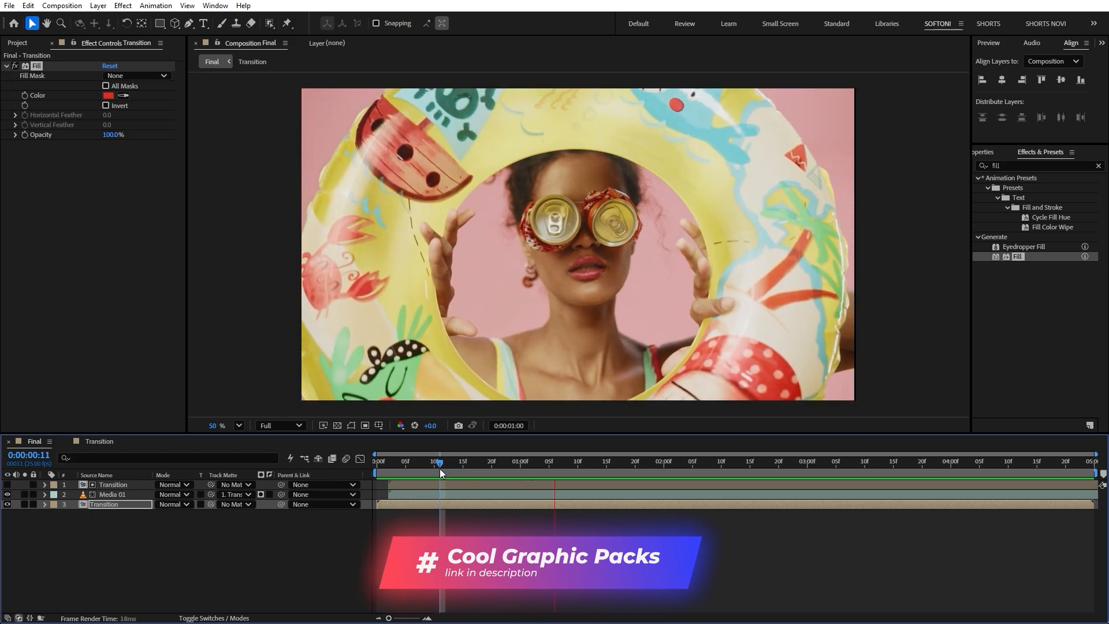
{"action": "key", "text": "space"}
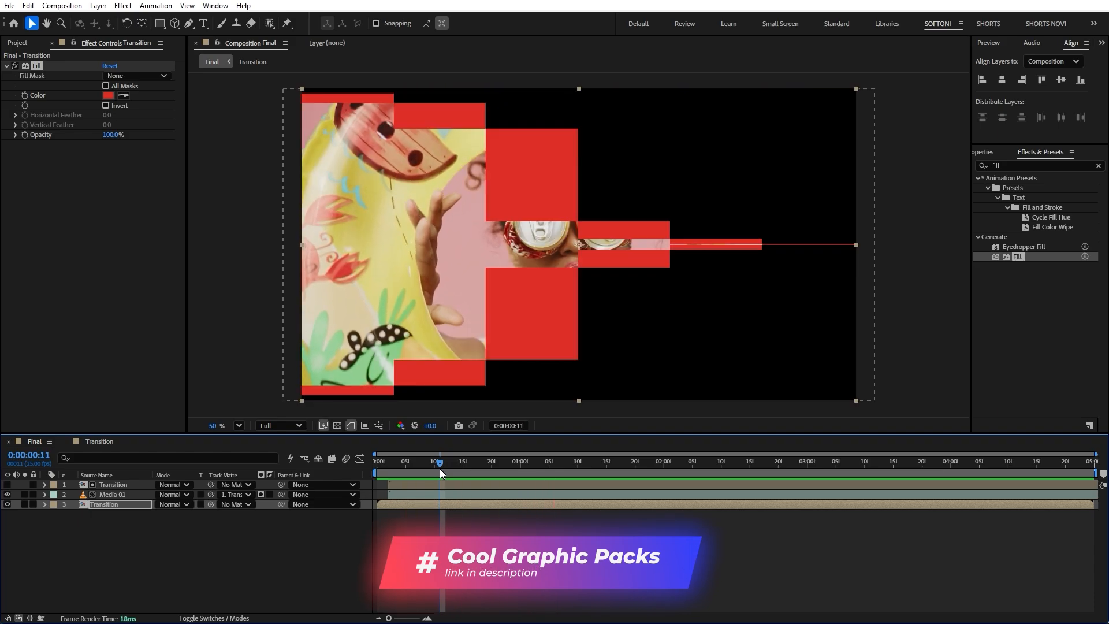
{"action": "key", "text": "space"}
{"action": "key", "text": "space"}
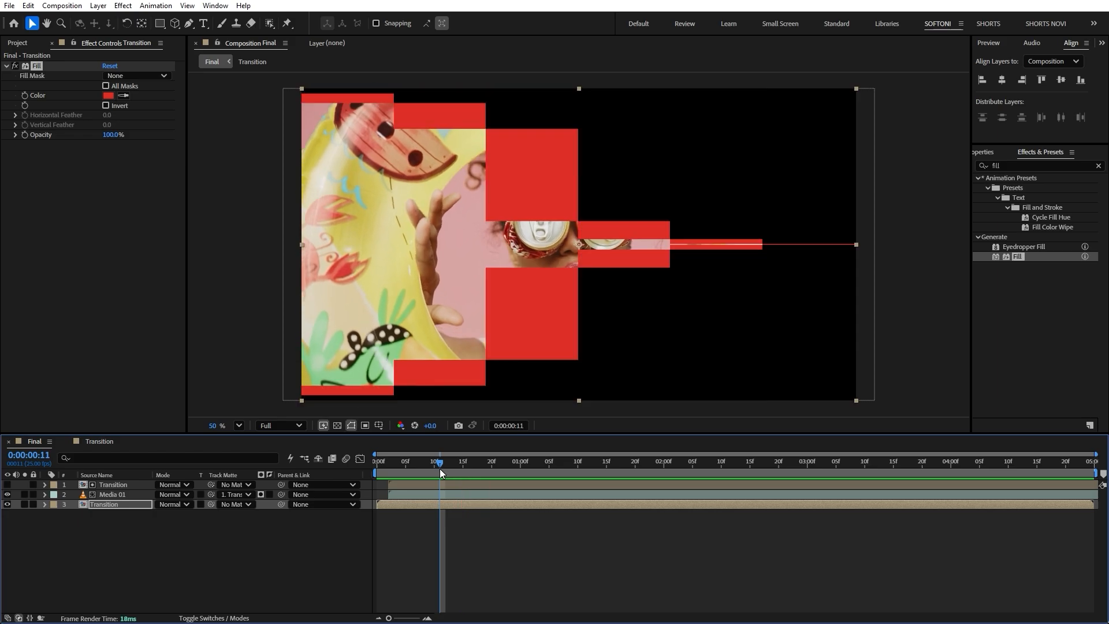
{"action": "key", "text": "space"}
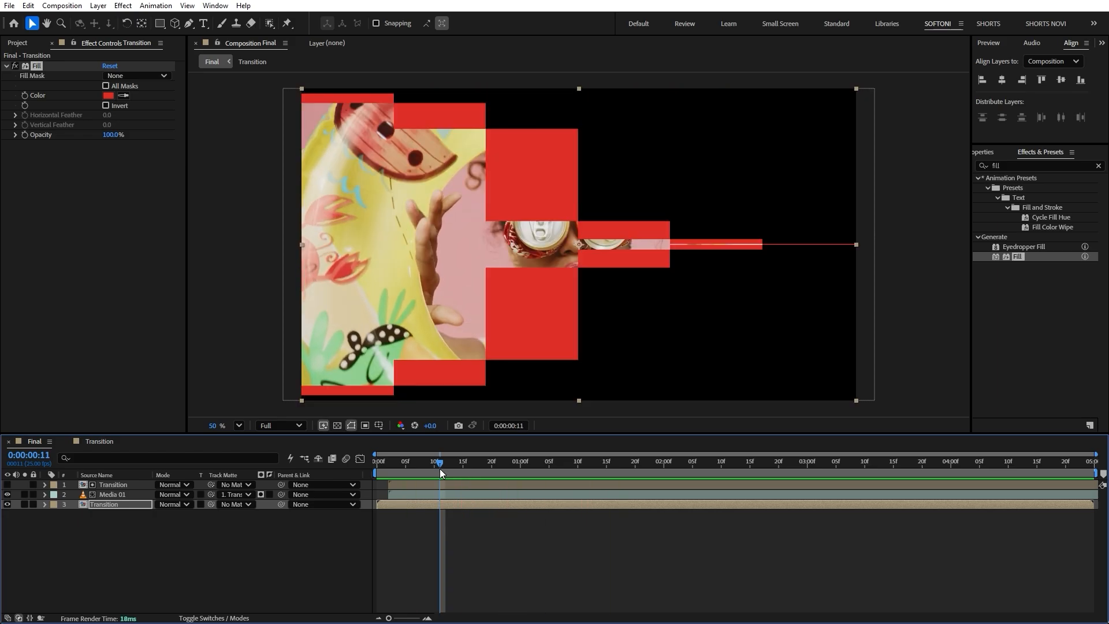